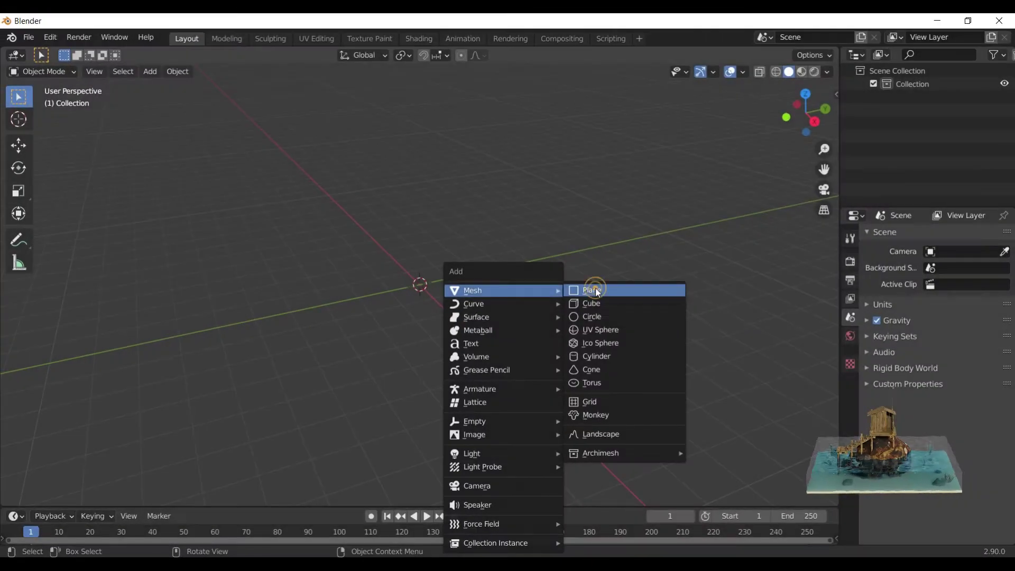
Add a plane mesh and extrude it upward into a thin square slab.
{"action": "left_click", "coordinate": [594, 288]}
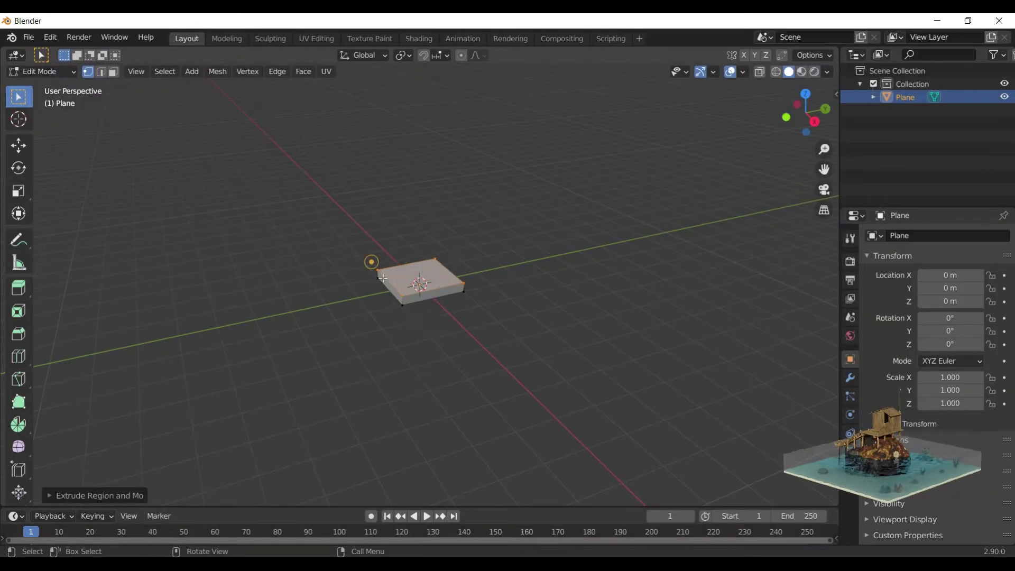
Stretch the slab along Y into a long plank shape.
{"action": "key", "text": "s"}
{"action": "key", "text": "y"}
{"action": "key", "text": "Return"}
{"action": "key", "text": "Tab"}
{"action": "left_click", "coordinate": [177, 70]}
Set the plank's origin to geometry, snap it to world origin and apply transforms.
{"action": "left_click", "coordinate": [340, 113]}
{"action": "key", "text": "g"}
{"action": "key", "text": "y"}
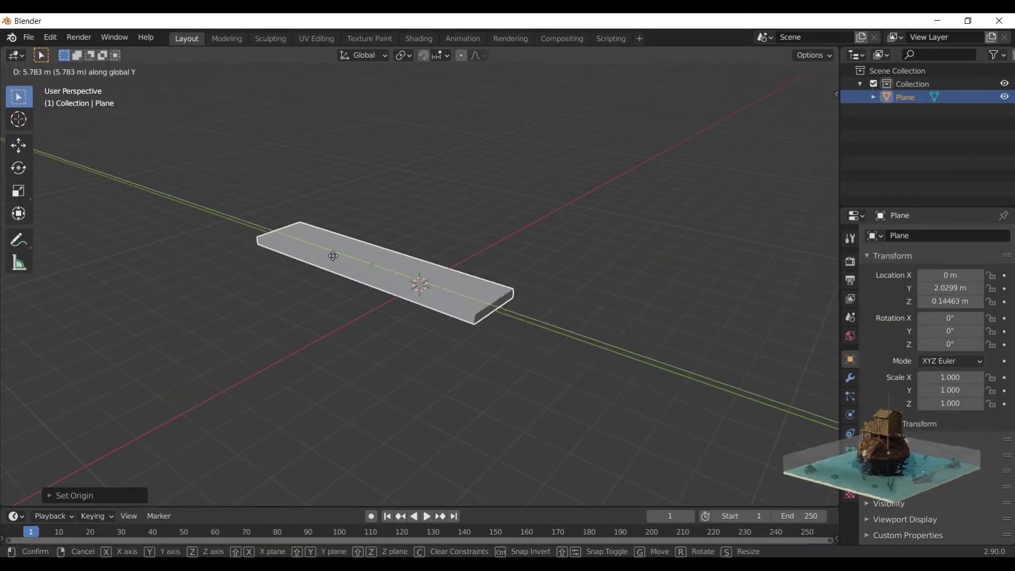
{"action": "left_click", "coordinate": [371, 278]}
{"action": "key", "text": "shift+s"}
{"action": "left_click", "coordinate": [381, 202]}
{"action": "key", "text": "ctrl+a"}
{"action": "left_click", "coordinate": [530, 267]}
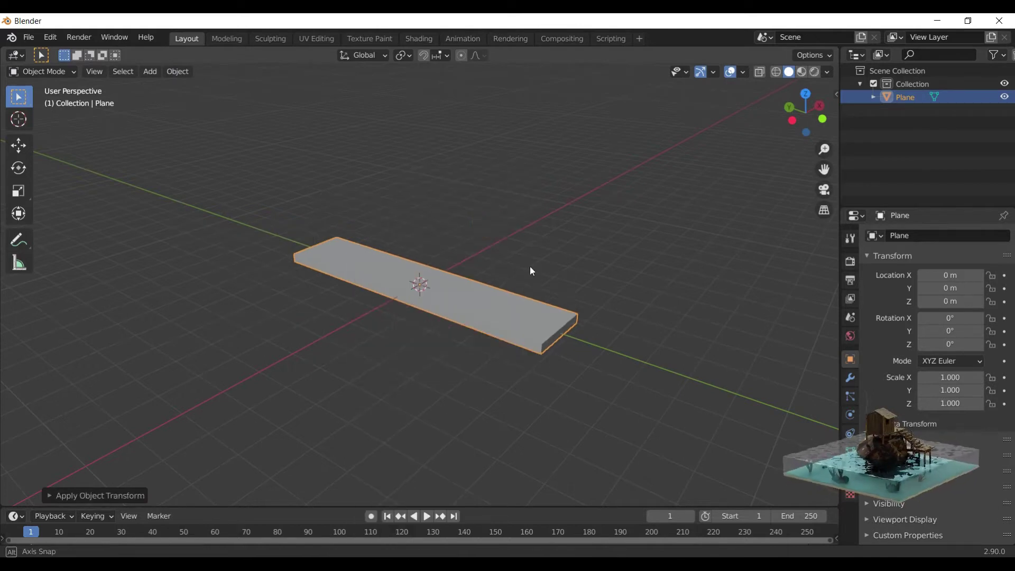
{"action": "key", "text": "KP_7"}
Duplicate the plank along X into a row of eight (Plane to Plane.007).
{"action": "key", "text": "shift+d"}
{"action": "key", "text": "x"}
{"action": "key", "text": "shift+d"}
{"action": "key", "text": "x"}
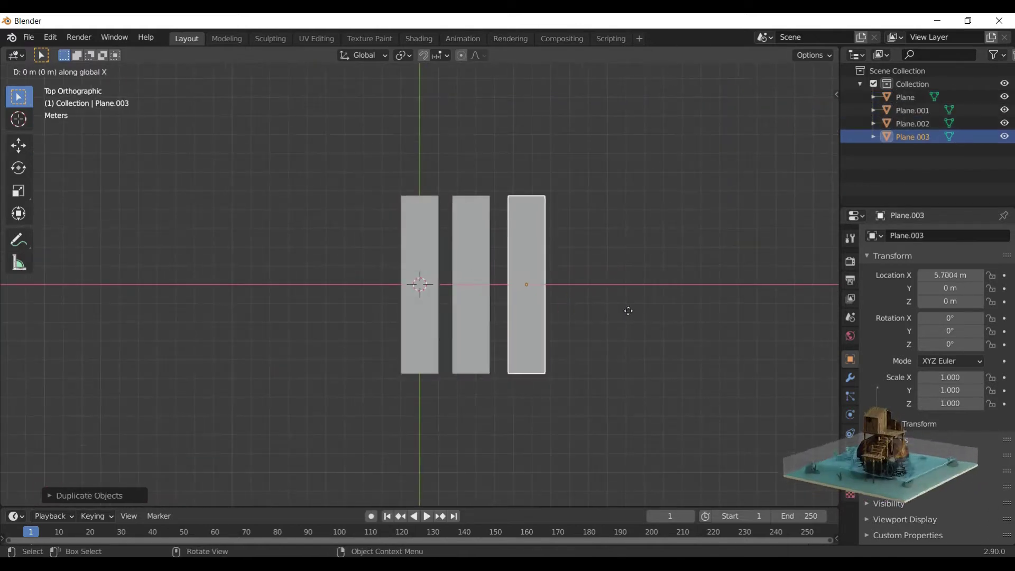
{"action": "left_click", "coordinate": [686, 310]}
{"action": "key", "text": "shift+d"}
{"action": "key", "text": "x"}
{"action": "left_click", "coordinate": [732, 311]}
{"action": "middle_click_drag", "start_coordinate": [731, 310], "coordinate": [646, 313]}
{"action": "key", "text": "shift+d"}
{"action": "key", "text": "x"}
{"action": "key", "text": "shift+d"}
{"action": "key", "text": "x"}
{"action": "key", "text": "shift+d"}
{"action": "key", "text": "x"}
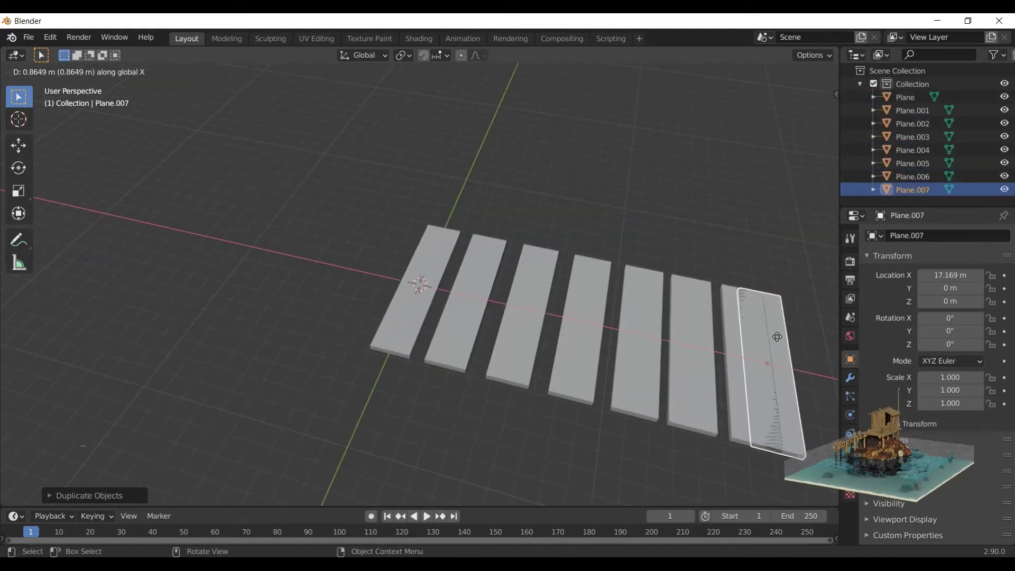
{"action": "left_click", "coordinate": [777, 337]}
{"action": "mouse_move", "coordinate": [777, 337]}
{"action": "middle_mouse_down"}
{"action": "mouse_move", "coordinate": [548, 299]}
{"action": "mouse_move", "coordinate": [457, 321]}
{"action": "middle_mouse_up"}
{"action": "left_click", "coordinate": [457, 321]}
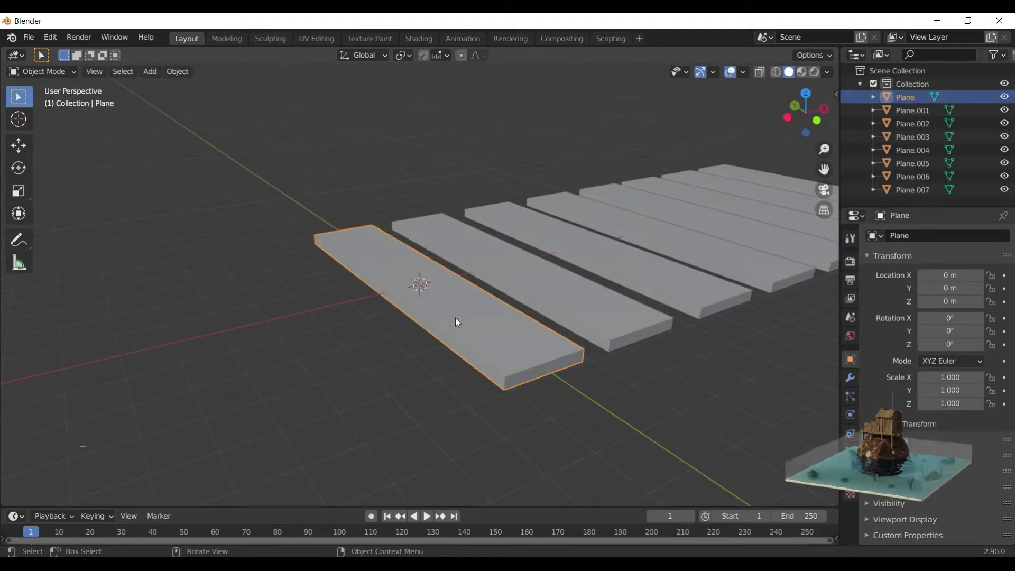
Add a loop cut across the first plank and squash it thinner along Z.
{"action": "key", "text": "Tab"}
{"action": "scroll", "coordinate": [544, 356], "scroll_direction": "up", "scroll_amount": 1}
{"action": "key", "text": "ctrl+r"}
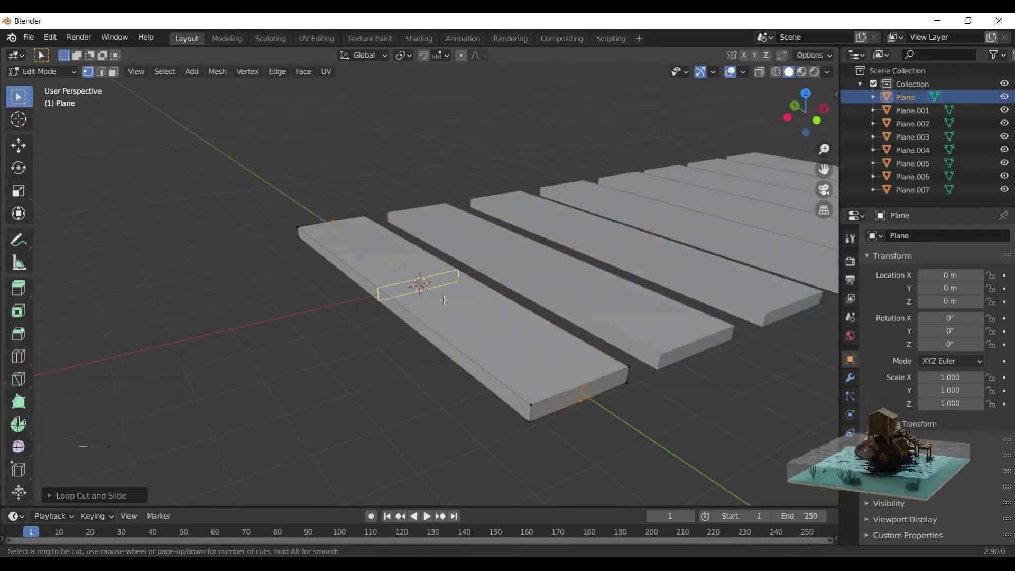
{"action": "left_click", "coordinate": [443, 299]}
{"action": "left_click", "coordinate": [505, 349]}
{"action": "key", "text": "r"}
{"action": "key", "text": "r"}
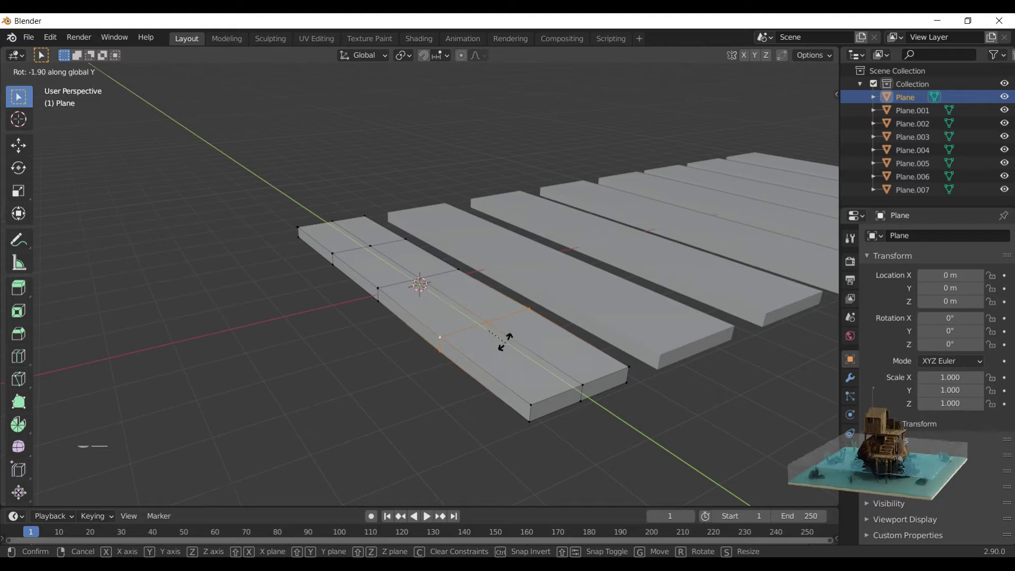
{"action": "key", "text": "Escape"}
{"action": "mouse_move", "coordinate": [505, 341]}
{"action": "middle_mouse_down"}
{"action": "mouse_move", "coordinate": [507, 331]}
{"action": "mouse_move", "coordinate": [391, 370]}
{"action": "middle_mouse_up"}
{"action": "key", "text": "s"}
{"action": "key", "text": "s"}
{"action": "key", "text": "z"}
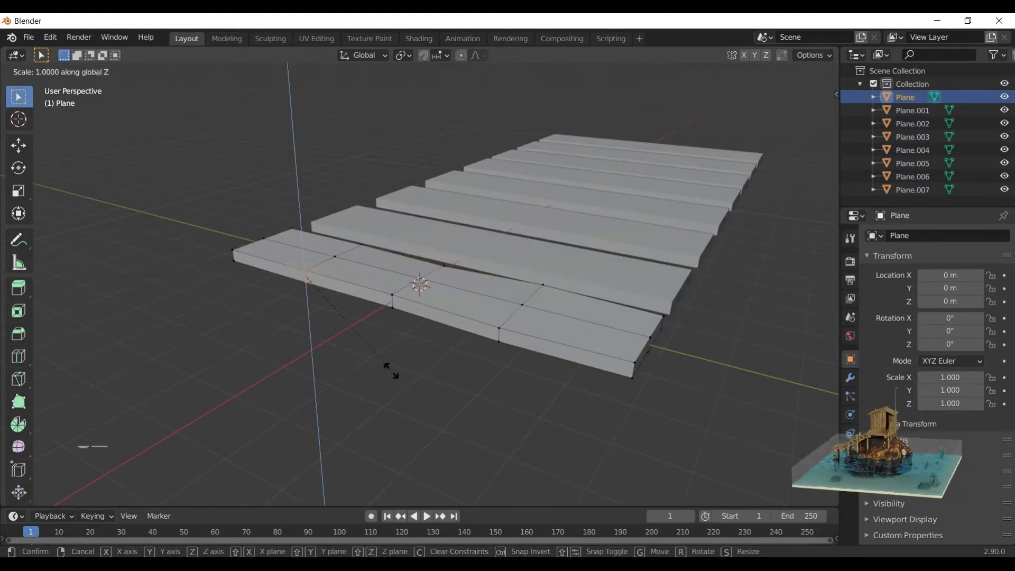
{"action": "left_click", "coordinate": [391, 370]}
Knife-cut a chip from the plank's midpoint to its end in top X-ray view.
{"action": "middle_click_drag", "start_coordinate": [593, 381], "coordinate": [416, 374]}
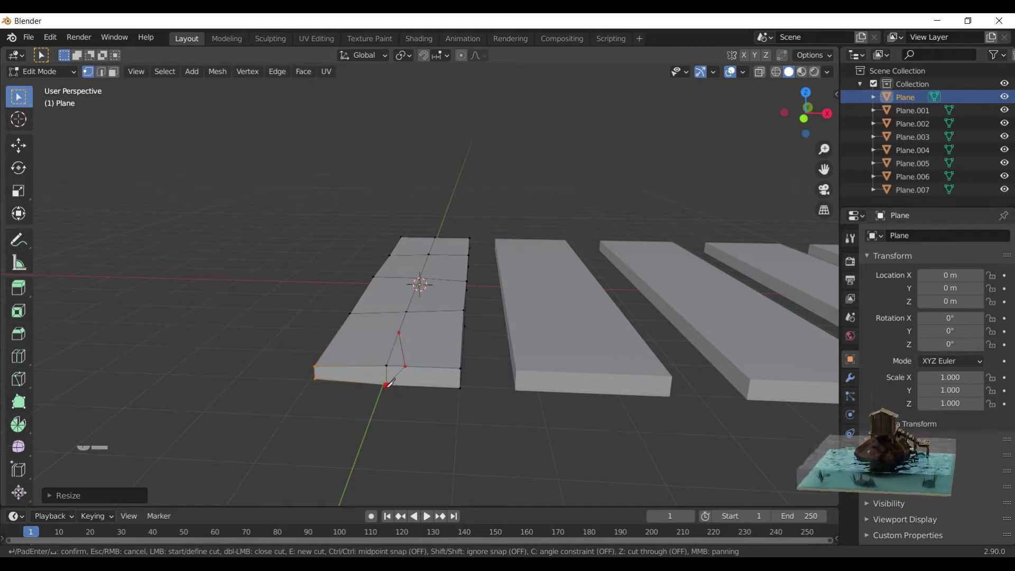
{"action": "key", "text": "Return"}
{"action": "mouse_move", "coordinate": [392, 382]}
{"action": "middle_mouse_down"}
{"action": "mouse_move", "coordinate": [421, 335]}
{"action": "mouse_move", "coordinate": [798, 73]}
{"action": "middle_mouse_up"}
{"action": "key", "text": "KP_7"}
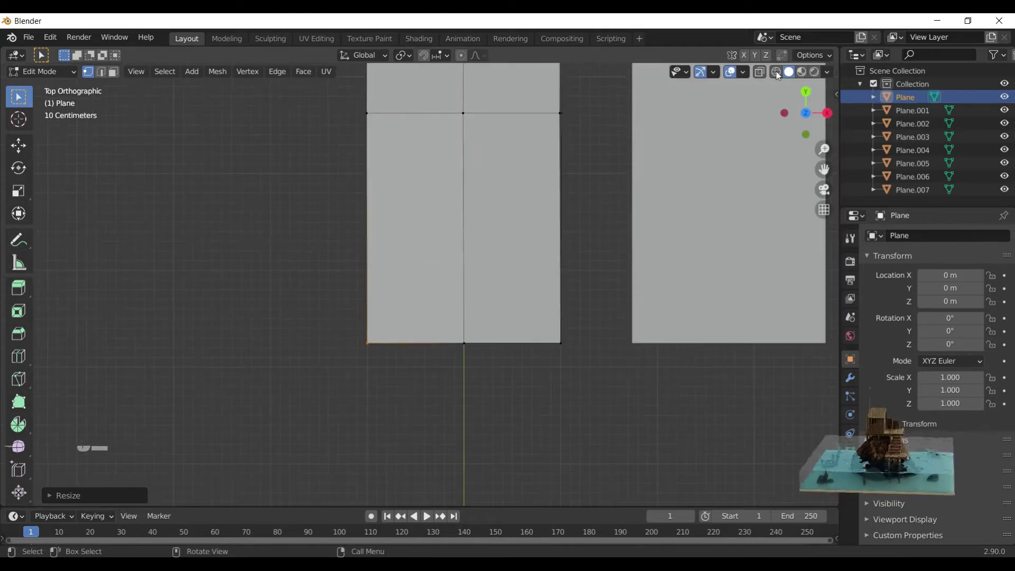
{"action": "left_click", "coordinate": [776, 73]}
{"action": "key", "text": "k"}
{"action": "left_click_drag", "start_coordinate": [463, 231], "coordinate": [510, 343]}
{"action": "mouse_move", "coordinate": [521, 344]}
{"action": "middle_mouse_down"}
{"action": "mouse_move", "coordinate": [482, 249]}
{"action": "mouse_move", "coordinate": [471, 324]}
{"action": "middle_mouse_up"}
{"action": "key", "text": "KP_7"}
{"action": "key", "text": "Return"}
Finish the knife cut and bevel the plank's end edges 0.519 m, one segment.
{"action": "mouse_move", "coordinate": [554, 366]}
{"action": "middle_mouse_down"}
{"action": "mouse_move", "coordinate": [550, 278]}
{"action": "mouse_move", "coordinate": [487, 266]}
{"action": "middle_mouse_up"}
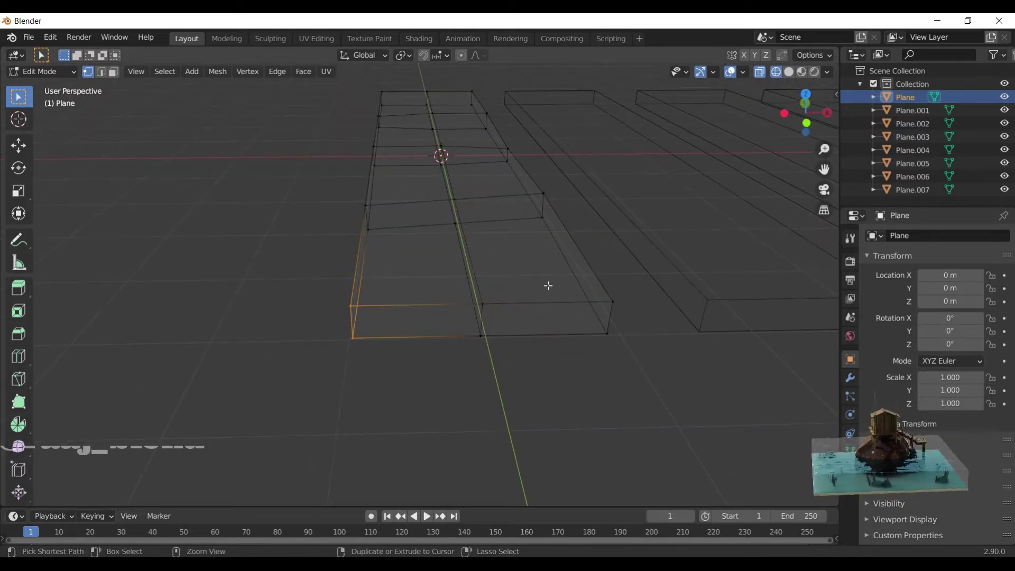
{"action": "mouse_move", "coordinate": [548, 285]}
{"action": "middle_mouse_down"}
{"action": "mouse_move", "coordinate": [553, 328]}
{"action": "mouse_move", "coordinate": [462, 316]}
{"action": "middle_mouse_up"}
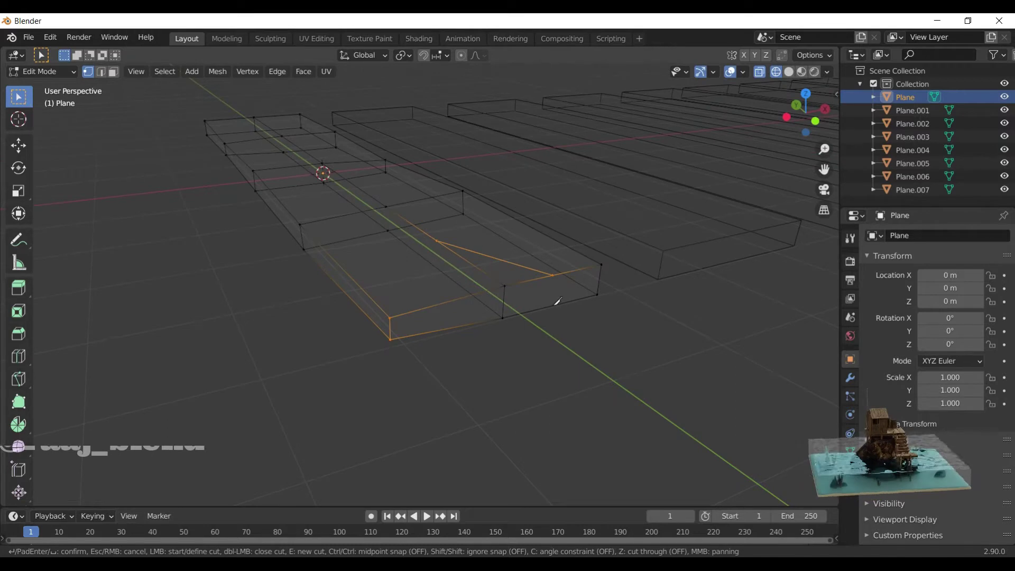
{"action": "key", "text": "Return"}
{"action": "mouse_move", "coordinate": [557, 300]}
{"action": "middle_mouse_down"}
{"action": "mouse_move", "coordinate": [678, 320]}
{"action": "mouse_move", "coordinate": [515, 350]}
{"action": "middle_mouse_up"}
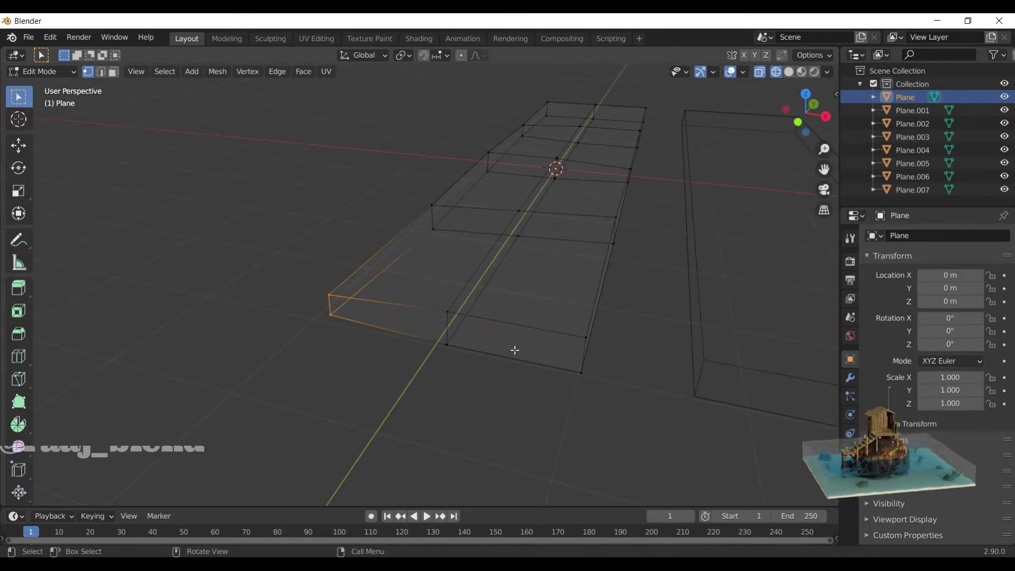
{"action": "left_click", "coordinate": [583, 358]}
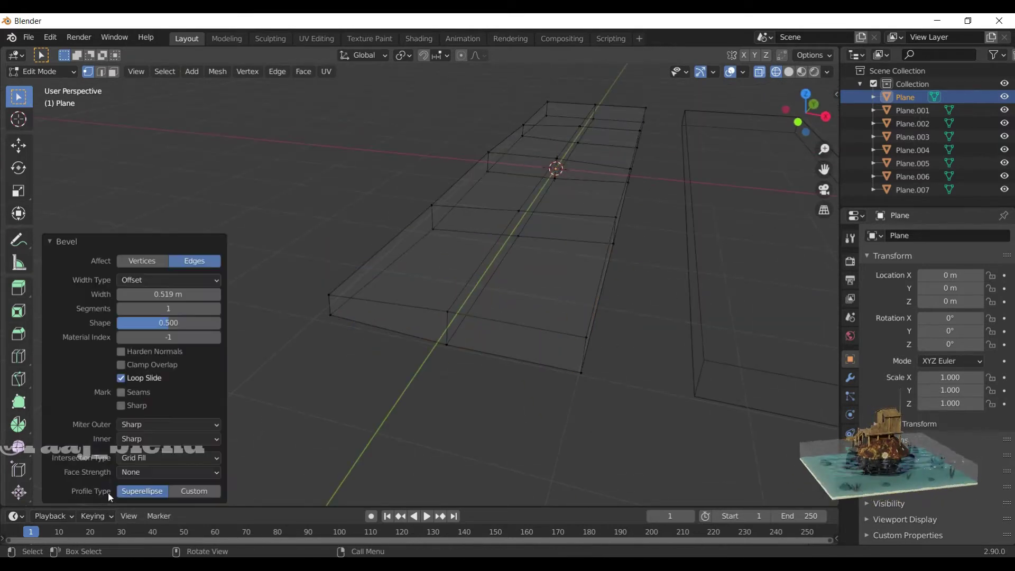
On Plane.001, add a loop cut near the end and squash it slightly along Z.
{"action": "key", "text": "Tab"}
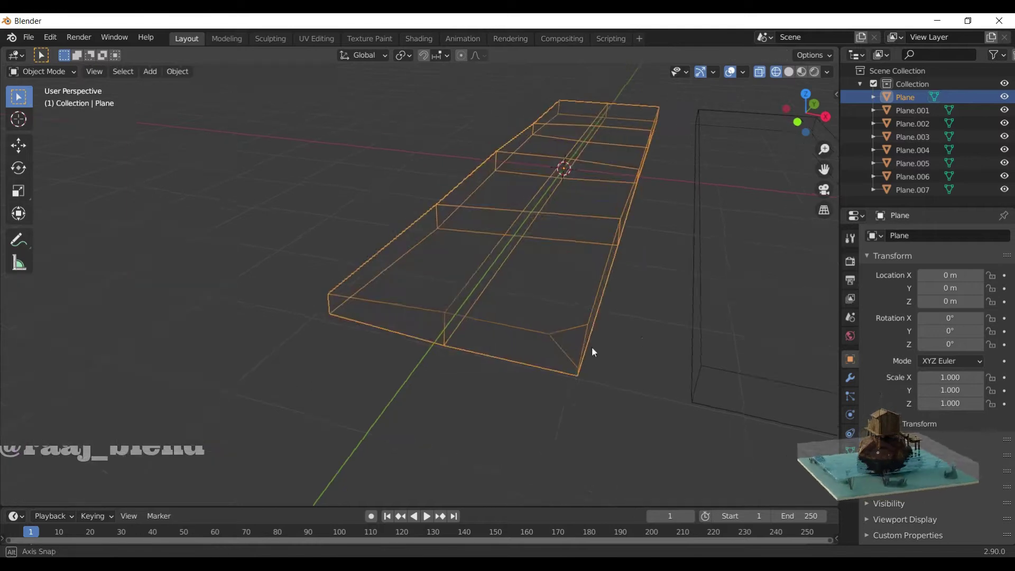
{"action": "left_click", "coordinate": [592, 347]}
{"action": "key", "text": "Tab"}
{"action": "middle_click_drag", "start_coordinate": [589, 354], "coordinate": [670, 375]}
{"action": "key", "text": "ctrl+r"}
{"action": "left_click", "coordinate": [670, 375]}
{"action": "key", "text": "s"}
{"action": "key", "text": "z"}
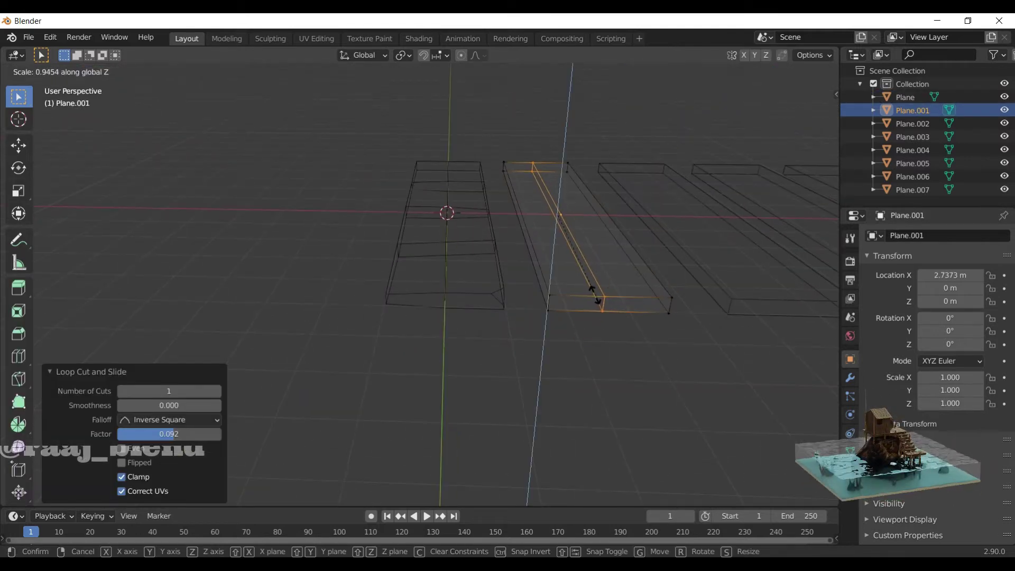
{"action": "left_click", "coordinate": [593, 294]}
{"action": "mouse_move", "coordinate": [593, 295]}
{"action": "middle_mouse_down"}
{"action": "mouse_move", "coordinate": [691, 390]}
{"action": "mouse_move", "coordinate": [681, 294]}
{"action": "middle_mouse_up"}
Bevel an end corner vertex into a notch and shift it along Y.
{"action": "left_click", "coordinate": [681, 293]}
{"action": "left_click", "coordinate": [721, 329]}
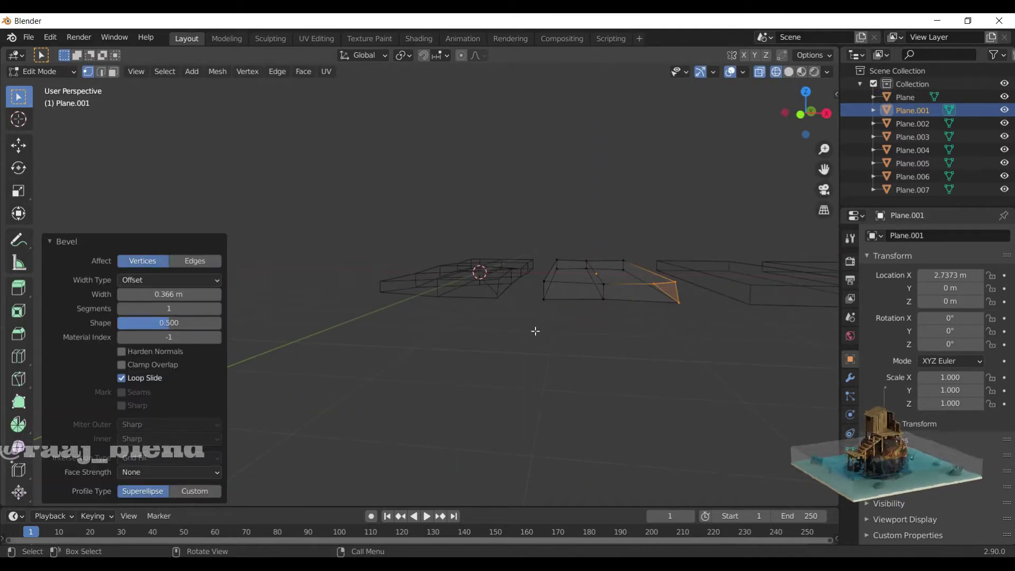
{"action": "key", "text": "g"}
{"action": "key", "text": "x"}
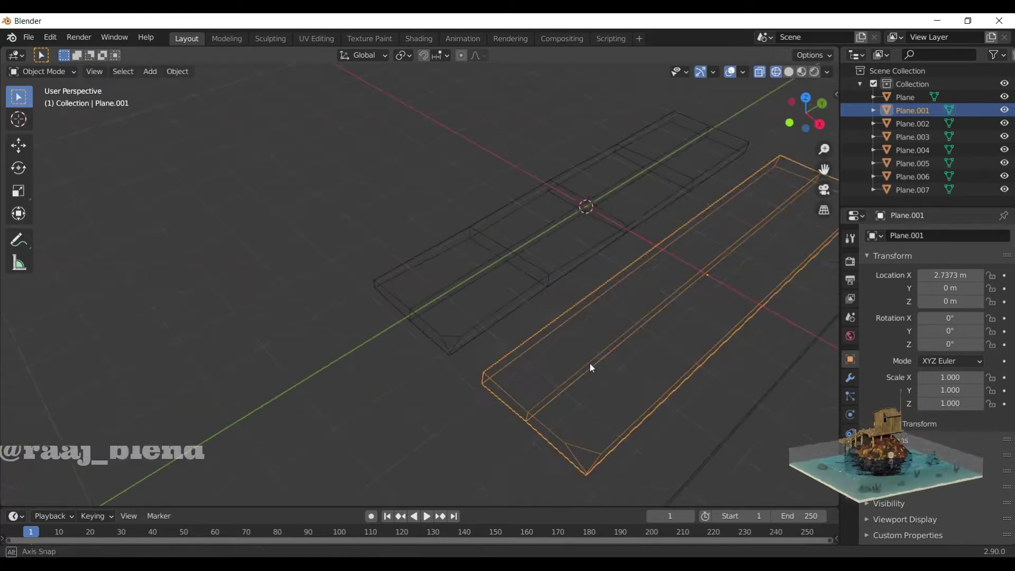
{"action": "middle_click_drag", "start_coordinate": [589, 363], "coordinate": [575, 368]}
{"action": "key", "text": "ctrl+shift+b"}
{"action": "left_click", "coordinate": [575, 367]}
{"action": "key", "text": "g"}
{"action": "key", "text": "y"}
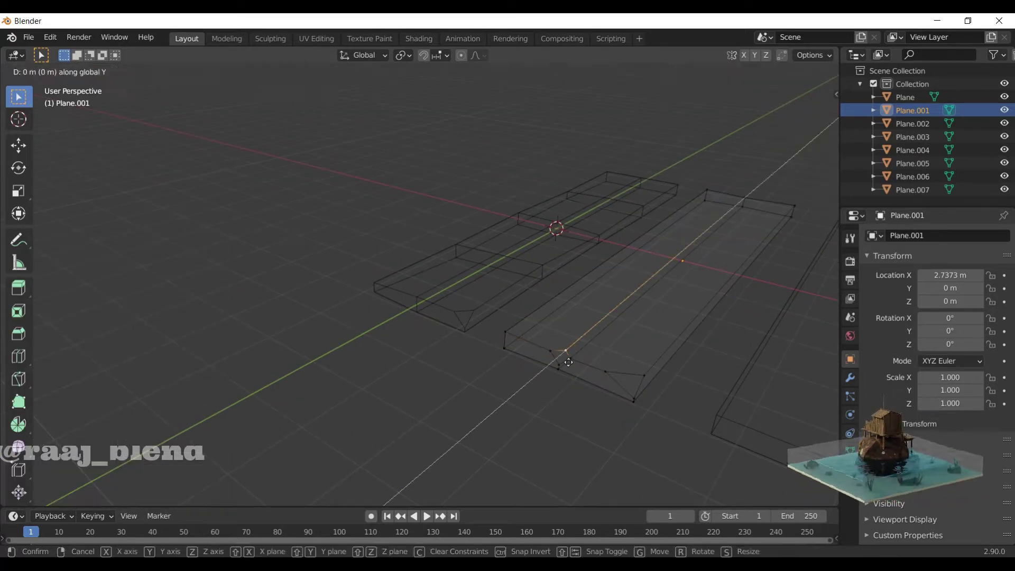
{"action": "left_click", "coordinate": [565, 358]}
Redo the corner notch as a vertices-only bevel on the near-left corner vertex.
{"action": "right_click", "coordinate": [659, 279]}
{"action": "mouse_move", "coordinate": [659, 279]}
{"action": "middle_mouse_down"}
{"action": "mouse_move", "coordinate": [611, 358]}
{"action": "mouse_move", "coordinate": [706, 385]}
{"action": "middle_mouse_up"}
{"action": "key", "text": "ctrl+z"}
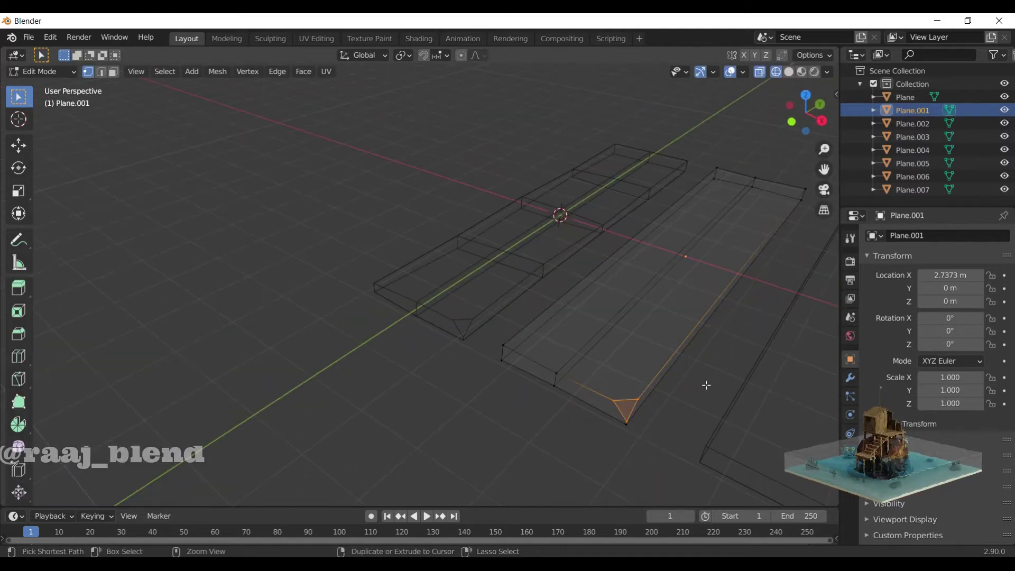
{"action": "left_click", "coordinate": [668, 288]}
{"action": "left_click", "coordinate": [626, 422]}
{"action": "key", "text": "ctrl+shift+b"}
{"action": "left_click", "coordinate": [160, 262]}
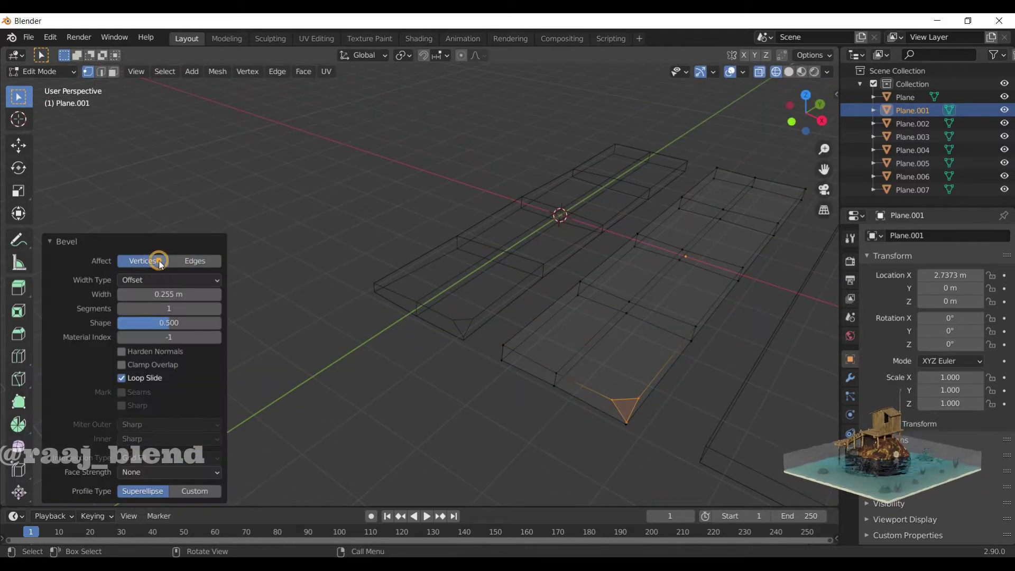
{"action": "key", "text": "ctrl+z"}
{"action": "left_click", "coordinate": [553, 384]}
{"action": "key", "text": "ctrl+shift+b"}
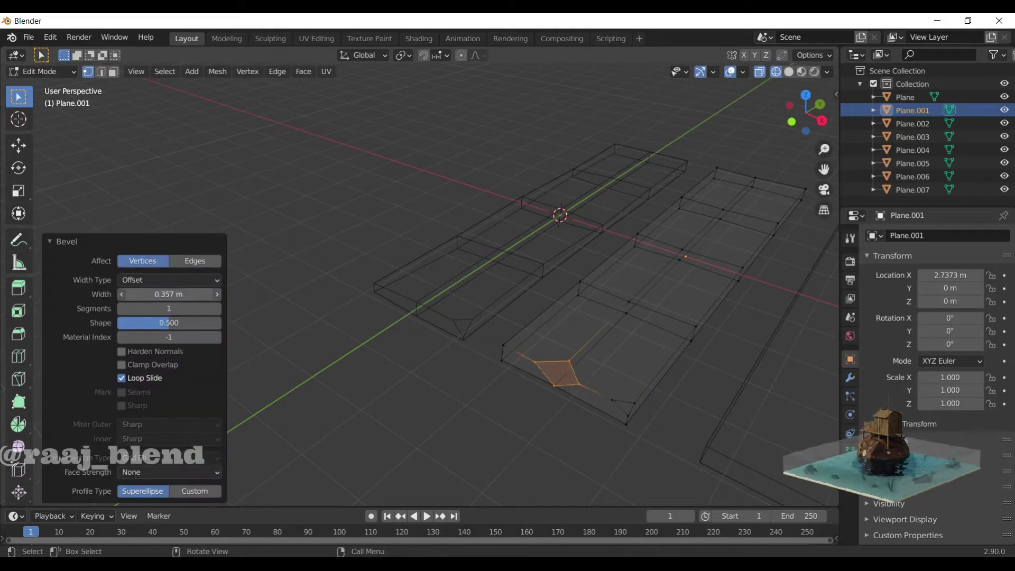
{"action": "mouse_move", "coordinate": [564, 371]}
{"action": "middle_mouse_down"}
{"action": "mouse_move", "coordinate": [526, 356]}
{"action": "mouse_move", "coordinate": [675, 374]}
{"action": "mouse_move", "coordinate": [536, 351]}
{"action": "mouse_move", "coordinate": [675, 423]}
{"action": "mouse_move", "coordinate": [414, 387]}
{"action": "mouse_move", "coordinate": [544, 351]}
{"action": "middle_mouse_up"}
Unevenly squash three plank sections along Z, the last to 0.692.
{"action": "key", "text": "g"}
{"action": "key", "text": "z"}
{"action": "left_click", "coordinate": [562, 333]}
{"action": "key", "text": "s"}
{"action": "key", "text": "z"}
{"action": "left_click", "coordinate": [670, 394]}
{"action": "key", "text": "s"}
{"action": "key", "text": "z"}
{"action": "left_click", "coordinate": [701, 449]}
Tilt the selected face slightly around the Y axis.
{"action": "key", "text": "r"}
{"action": "key", "text": "y"}
{"action": "left_click", "coordinate": [487, 386]}
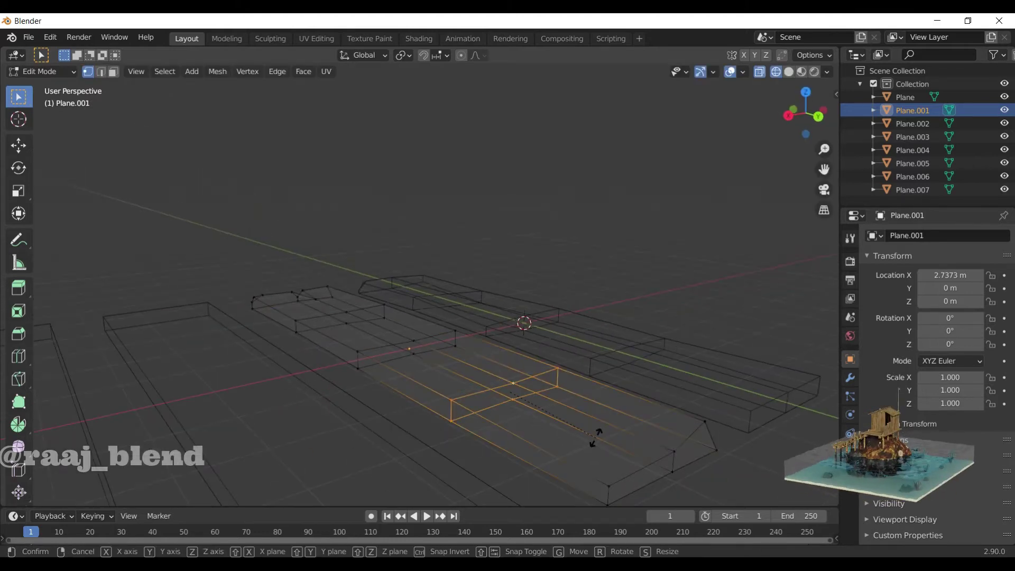
{"action": "mouse_move", "coordinate": [487, 385]}
{"action": "middle_mouse_down"}
{"action": "mouse_move", "coordinate": [524, 426]}
{"action": "mouse_move", "coordinate": [532, 379]}
{"action": "middle_mouse_up"}
Return to Object Mode with solid shading and select the third plank, Plane.002.
{"action": "key", "text": "Tab"}
{"action": "key", "text": "shift+z"}
{"action": "mouse_move", "coordinate": [616, 239]}
{"action": "middle_mouse_down"}
{"action": "mouse_move", "coordinate": [376, 396]}
{"action": "mouse_move", "coordinate": [482, 377]}
{"action": "middle_mouse_up"}
{"action": "left_click", "coordinate": [426, 353]}
Add a loop cut across the third plank and scale it along Z.
{"action": "key", "text": "ctrl+r"}
{"action": "left_click", "coordinate": [426, 372]}
{"action": "key", "text": "s"}
{"action": "key", "text": "z"}
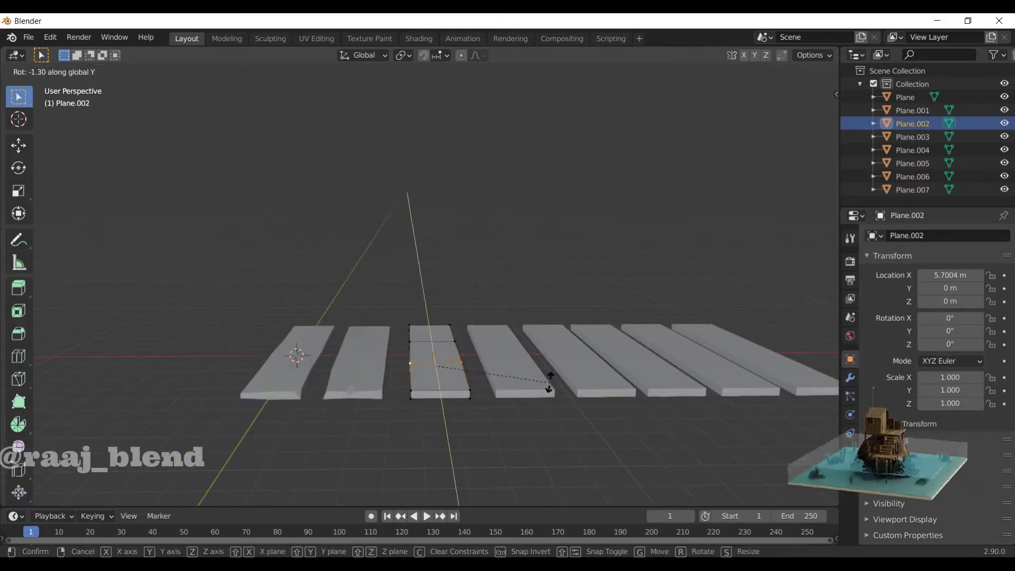
{"action": "left_click", "coordinate": [533, 363]}
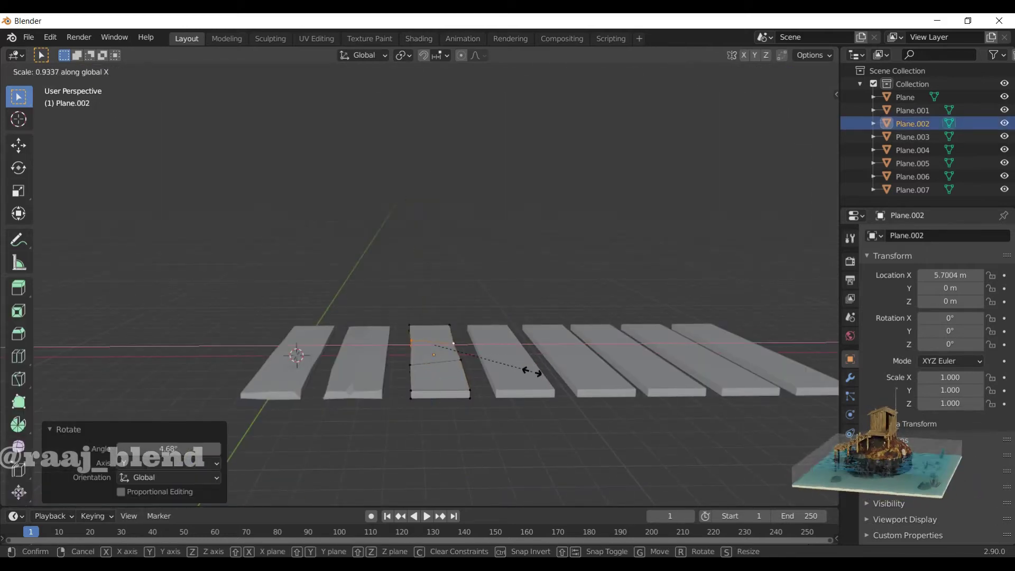
{"action": "key", "text": "Escape"}
{"action": "middle_click_drag", "start_coordinate": [528, 368], "coordinate": [522, 383]}
Add a centred loop cut to the fourth plank and scale it vertically.
{"action": "key", "text": "Tab"}
{"action": "left_click", "coordinate": [522, 384]}
{"action": "left_click", "coordinate": [516, 385]}
{"action": "right_click", "coordinate": [516, 386]}
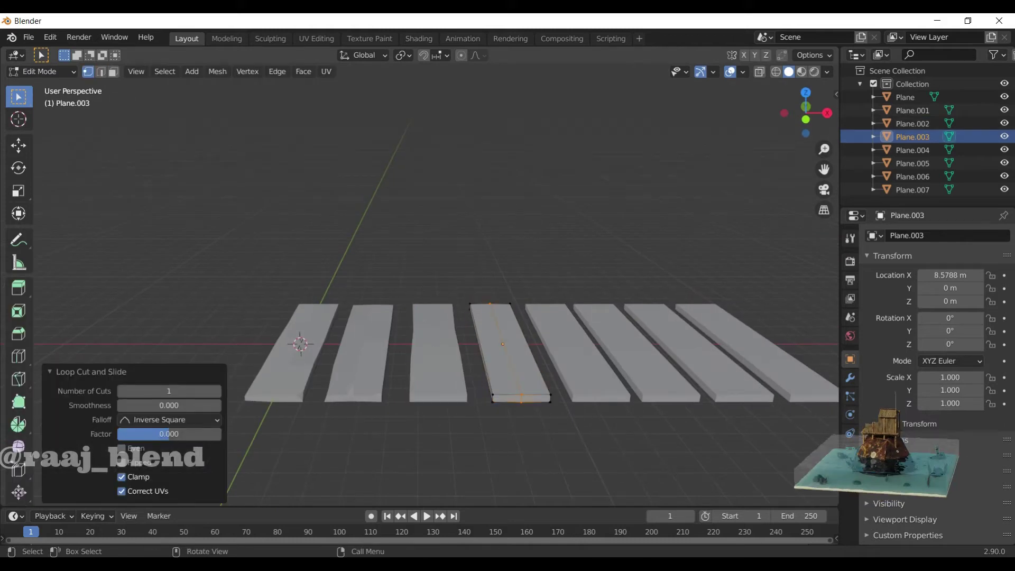
{"action": "key", "text": "z"}
{"action": "left_click", "coordinate": [532, 396]}
{"action": "middle_click_drag", "start_coordinate": [532, 396], "coordinate": [638, 435]}
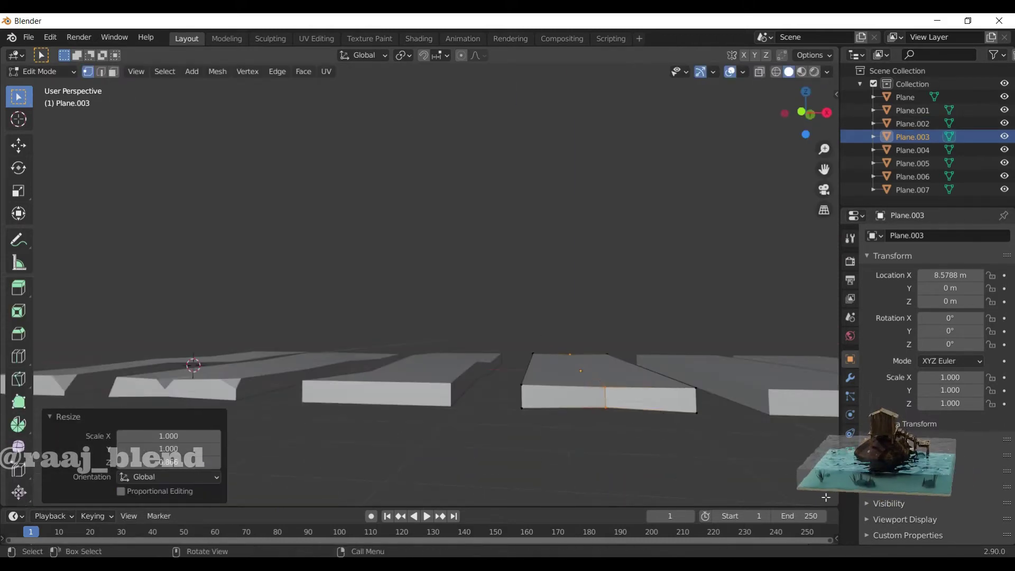
{"action": "middle_click_drag", "start_coordinate": [826, 497], "coordinate": [642, 410]}
Add another centred loop cut to the fourth plank and rescale its edge loops.
{"action": "key", "text": "ctrl+r"}
{"action": "left_click", "coordinate": [582, 339]}
{"action": "right_click", "coordinate": [582, 339]}
{"action": "key", "text": "ctrl+r"}
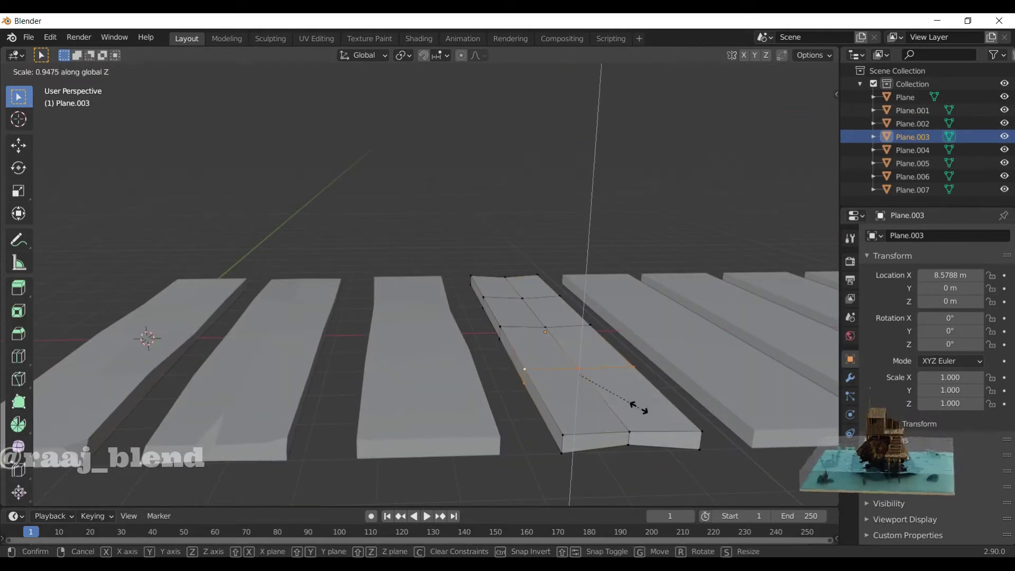
{"action": "left_click", "coordinate": [638, 407]}
{"action": "left_click", "coordinate": [516, 327], "text": "alt"}
{"action": "left_click", "coordinate": [527, 333]}
{"action": "left_click", "coordinate": [523, 304], "text": "alt"}
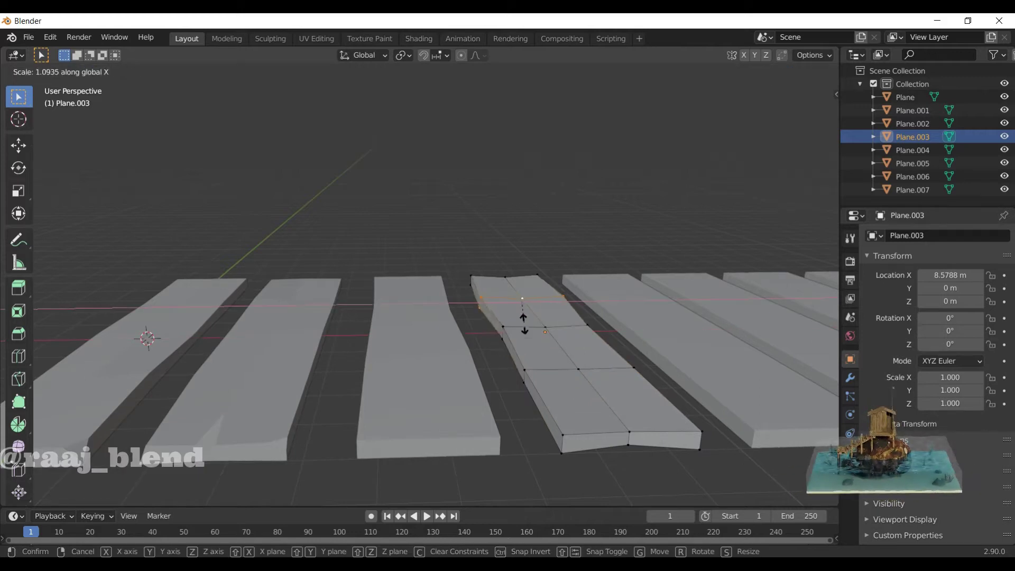
{"action": "left_click", "coordinate": [523, 323]}
Select the fifth plank, Plane.004, and enter its Edit Mode.
{"action": "key", "text": "Tab"}
{"action": "scroll", "coordinate": [623, 417], "scroll_direction": "down", "scroll_amount": 5}
{"action": "middle_click_drag", "start_coordinate": [624, 416], "coordinate": [766, 332]}
{"action": "left_click", "coordinate": [767, 332]}
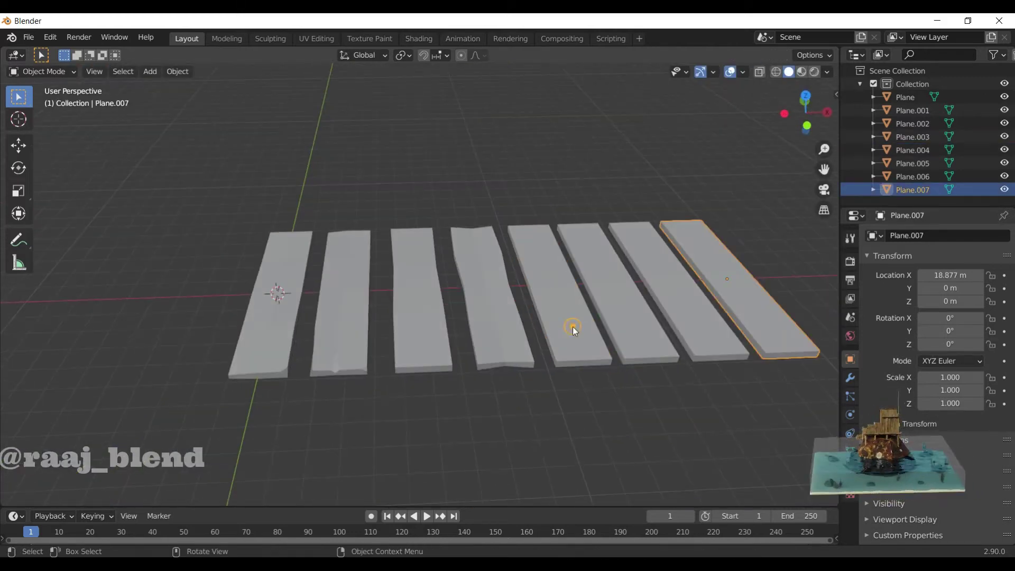
{"action": "left_click", "coordinate": [573, 327]}
{"action": "key", "text": "Tab"}
{"action": "middle_click_drag", "start_coordinate": [573, 327], "coordinate": [623, 367]}
{"action": "scroll", "coordinate": [624, 367], "scroll_direction": "up", "scroll_amount": 3}
{"action": "mouse_move", "coordinate": [503, 374]}
{"action": "middle_mouse_down"}
{"action": "mouse_move", "coordinate": [566, 341]}
{"action": "mouse_move", "coordinate": [550, 317]}
{"action": "middle_mouse_up"}
Add centred lengthwise loop cuts to Plane.004 and scale the loop twice along Z.
{"action": "key", "text": "ctrl+r"}
{"action": "scroll", "coordinate": [549, 318], "scroll_direction": "up", "scroll_amount": 1}
{"action": "left_click", "coordinate": [547, 312]}
{"action": "right_click", "coordinate": [547, 312]}
{"action": "key", "text": "ctrl+r"}
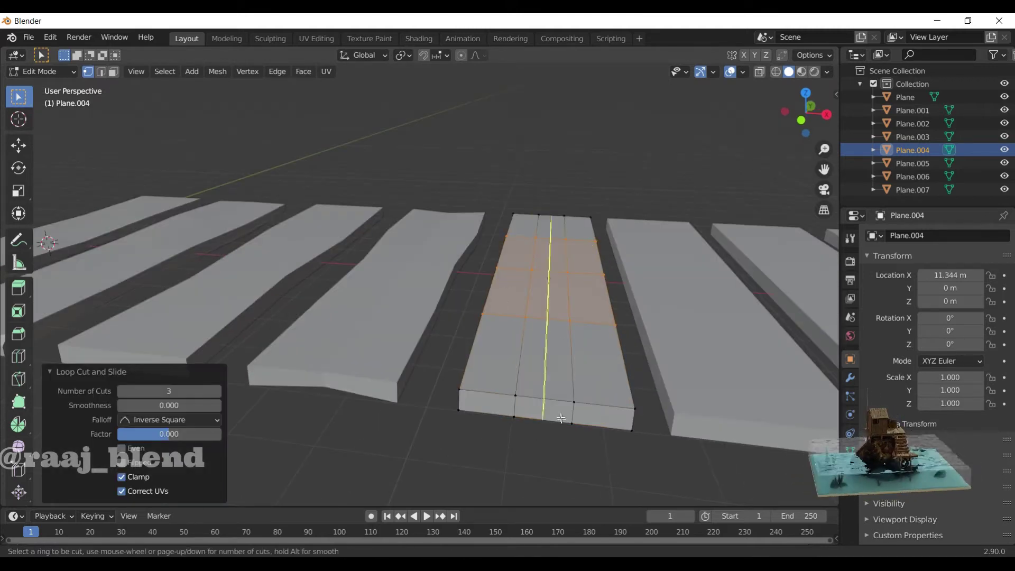
{"action": "key", "text": "s"}
{"action": "key", "text": "z"}
{"action": "left_click", "coordinate": [634, 412]}
{"action": "key", "text": "s"}
{"action": "key", "text": "z"}
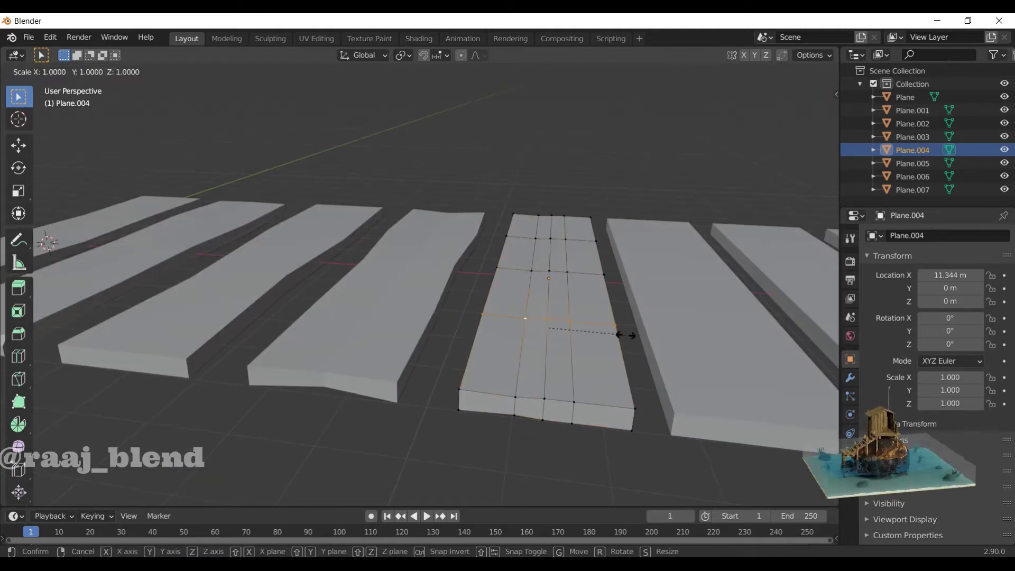
{"action": "left_click", "coordinate": [624, 335]}
Scale Plane.004's selected end loop sideways along X.
{"action": "mouse_move", "coordinate": [623, 335]}
{"action": "middle_mouse_down"}
{"action": "mouse_move", "coordinate": [660, 291]}
{"action": "mouse_move", "coordinate": [465, 278]}
{"action": "mouse_move", "coordinate": [455, 416]}
{"action": "mouse_move", "coordinate": [612, 390]}
{"action": "middle_mouse_up"}
{"action": "key", "text": "s"}
{"action": "key", "text": "x"}
{"action": "left_click", "coordinate": [464, 277]}
Pull the end loop back along Y to form the V-shaped break.
{"action": "key", "text": "g"}
{"action": "key", "text": "y"}
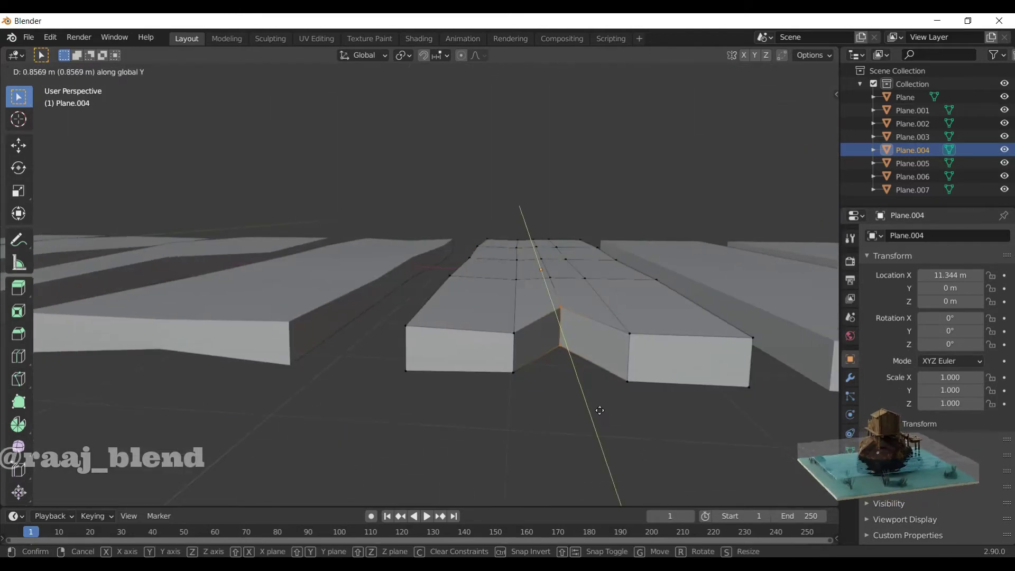
{"action": "left_click", "coordinate": [569, 422]}
{"action": "mouse_move", "coordinate": [569, 422]}
{"action": "middle_mouse_down"}
{"action": "mouse_move", "coordinate": [528, 401]}
{"action": "mouse_move", "coordinate": [440, 309]}
{"action": "mouse_move", "coordinate": [525, 398]}
{"action": "middle_mouse_up"}
{"action": "key", "text": "g"}
{"action": "key", "text": "y"}
{"action": "left_click", "coordinate": [528, 402]}
Move Plane.005's end edge along Y in Edit Mode.
{"action": "left_click", "coordinate": [439, 309]}
{"action": "key", "text": "Tab"}
{"action": "key", "text": "g"}
{"action": "key", "text": "y"}
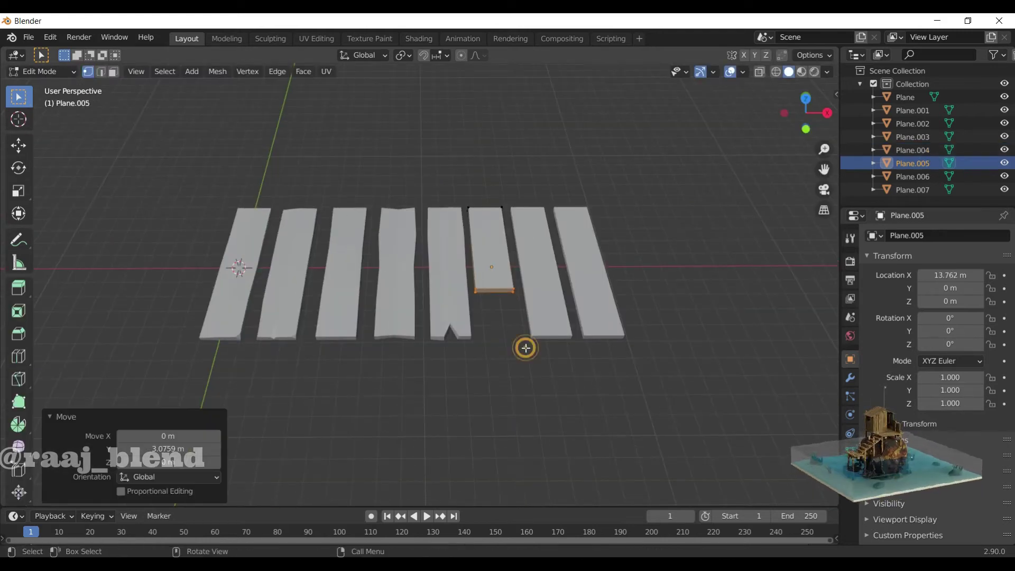
{"action": "scroll", "coordinate": [515, 350], "scroll_direction": "up", "scroll_amount": 4}
{"action": "scroll", "coordinate": [515, 350], "scroll_direction": "down", "scroll_amount": 2}
{"action": "scroll", "coordinate": [574, 338], "scroll_direction": "down", "scroll_amount": 1}
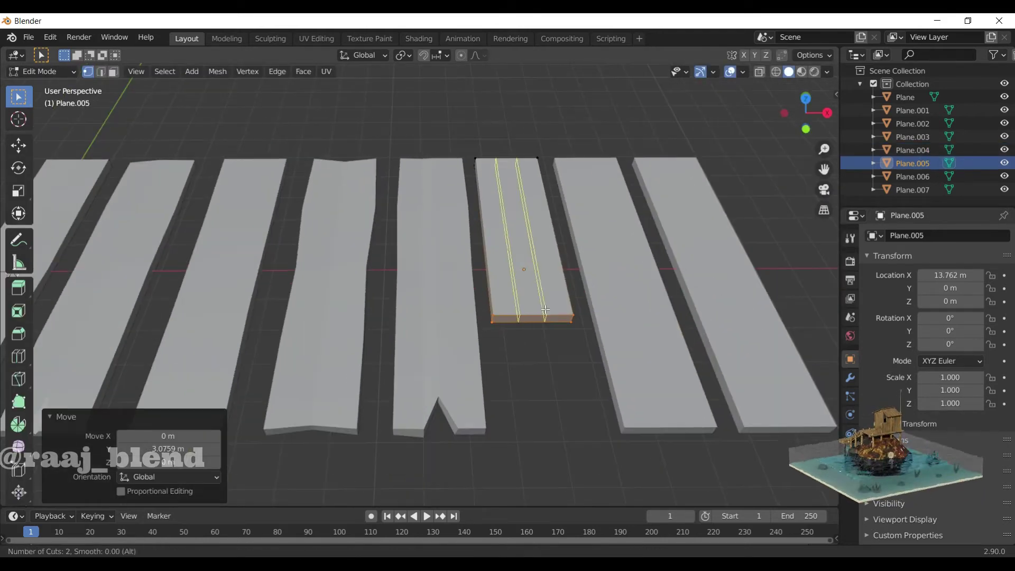
{"action": "left_click", "coordinate": [572, 318]}
Shift Plane.005's corner vertices along Y for an uneven end.
{"action": "key", "text": "g"}
{"action": "key", "text": "y"}
{"action": "left_click", "coordinate": [555, 343]}
{"action": "left_click", "coordinate": [519, 320]}
{"action": "key", "text": "g"}
{"action": "key", "text": "y"}
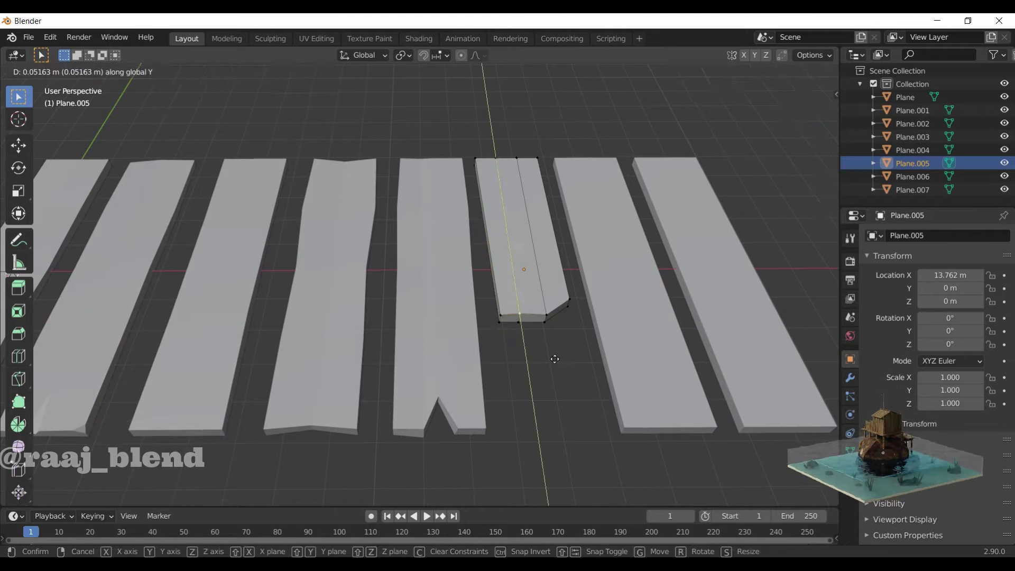
{"action": "left_click", "coordinate": [554, 359]}
Add two lengthwise loop cuts to Plane.005 and tilt its cross loop.
{"action": "key", "text": "ctrl+r"}
{"action": "scroll", "coordinate": [526, 224], "scroll_direction": "up", "scroll_amount": 1}
{"action": "left_click", "coordinate": [527, 224]}
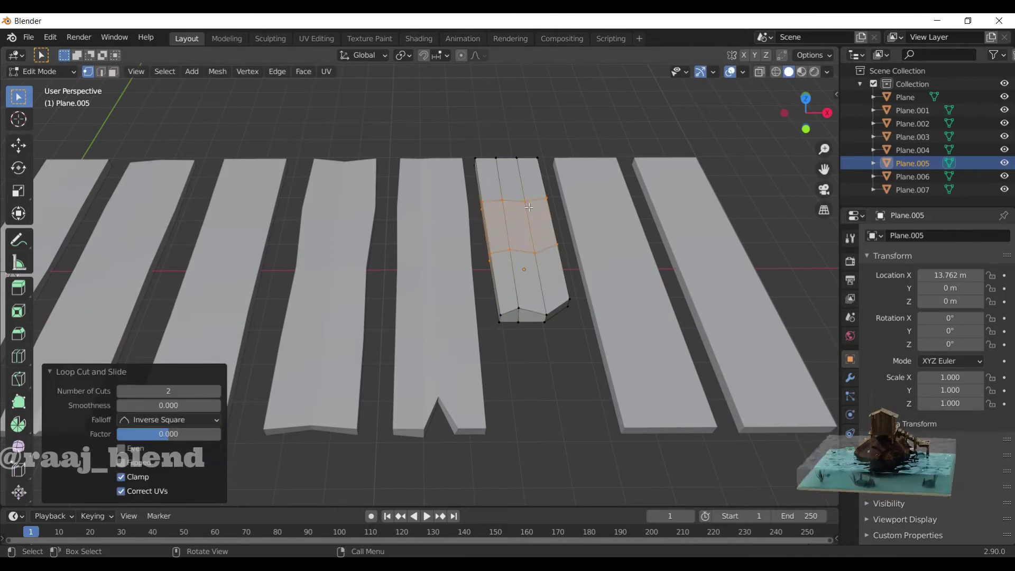
{"action": "left_click", "coordinate": [596, 233]}
Shorten Plane.006 by moving its end edge along Y.
{"action": "key", "text": "Tab"}
{"action": "left_click", "coordinate": [613, 268]}
{"action": "key", "text": "Tab"}
{"action": "key", "text": "g"}
{"action": "key", "text": "y"}
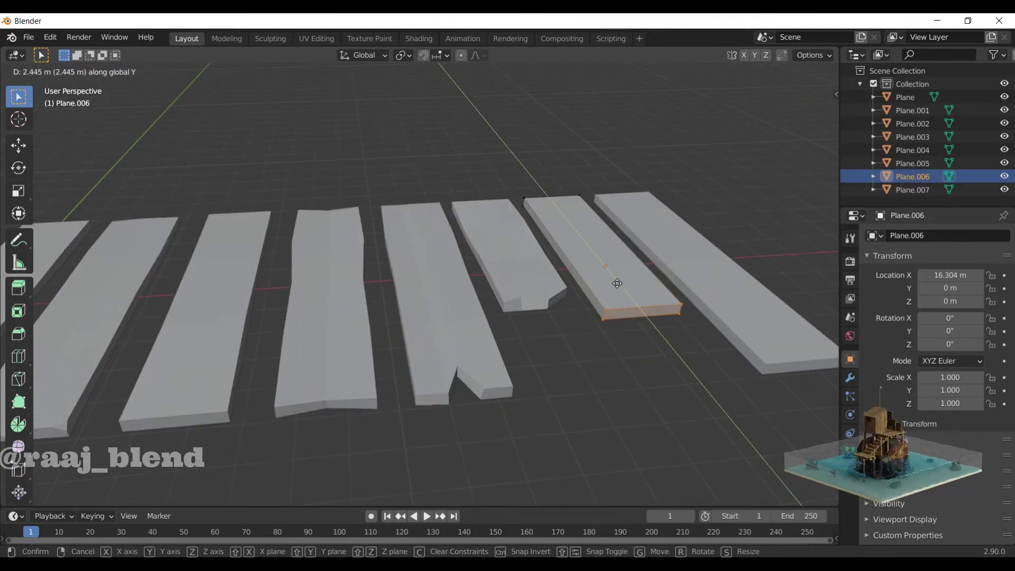
{"action": "left_click", "coordinate": [527, 326]}
{"action": "mouse_move", "coordinate": [527, 326]}
{"action": "middle_mouse_down", "text": "shift"}
{"action": "mouse_move", "coordinate": [507, 379]}
{"action": "mouse_move", "coordinate": [576, 412]}
{"action": "middle_mouse_up", "text": "shift"}
Add a centred lengthwise loop cut down Plane.006.
{"action": "key", "text": "ctrl+r"}
{"action": "left_click", "coordinate": [507, 379]}
{"action": "right_click", "coordinate": [506, 380]}
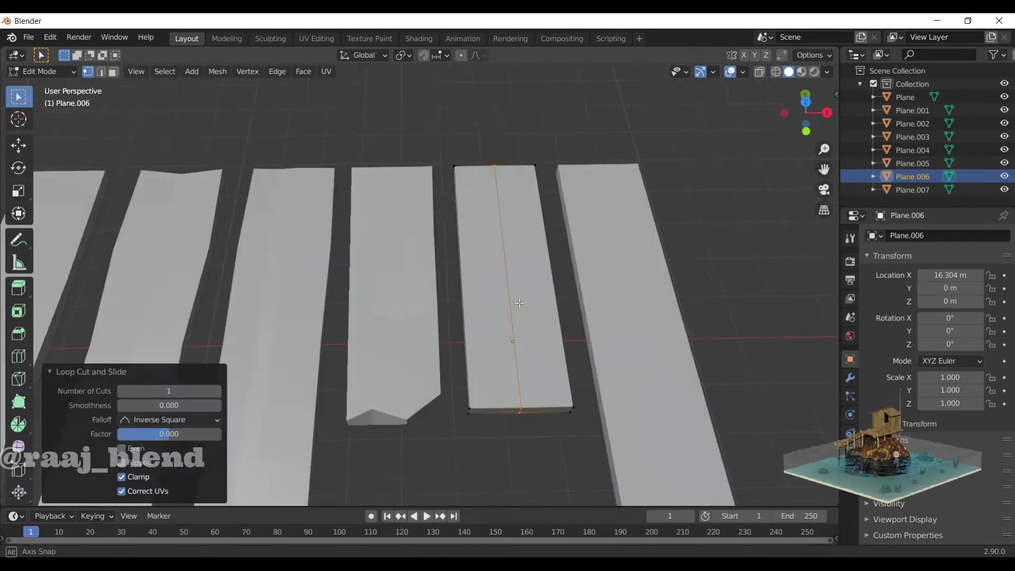
{"action": "key", "text": "s"}
{"action": "key", "text": "z"}
{"action": "right_click", "coordinate": [576, 411]}
{"action": "key", "text": "ctrl+b"}
{"action": "left_click", "coordinate": [582, 391]}
{"action": "key", "text": "ctrl+z"}
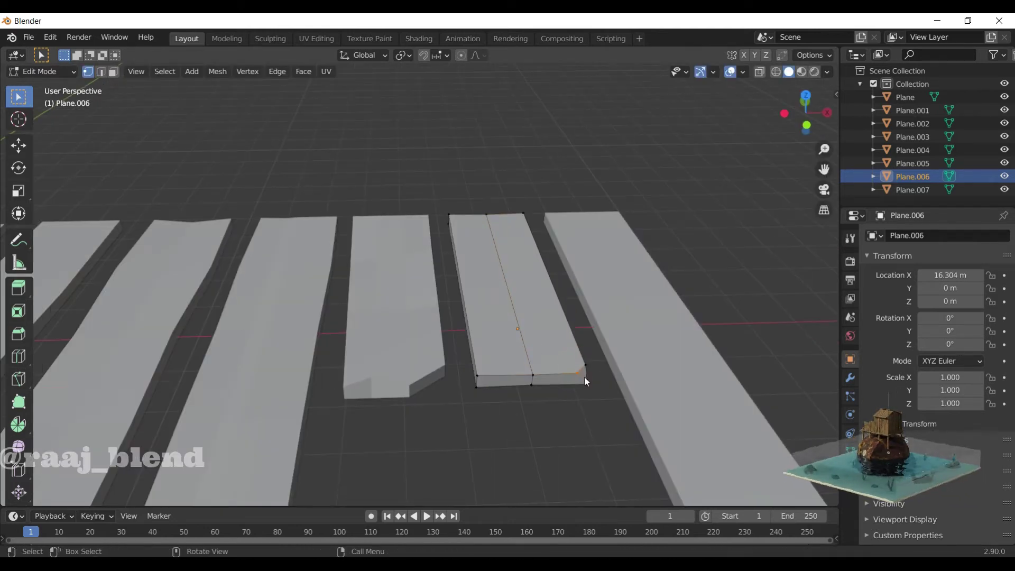
Reshape Plane.006's front end with a cross cut and vertex moves along Y and X.
{"action": "key", "text": "g"}
{"action": "key", "text": "y"}
{"action": "left_click", "coordinate": [537, 370]}
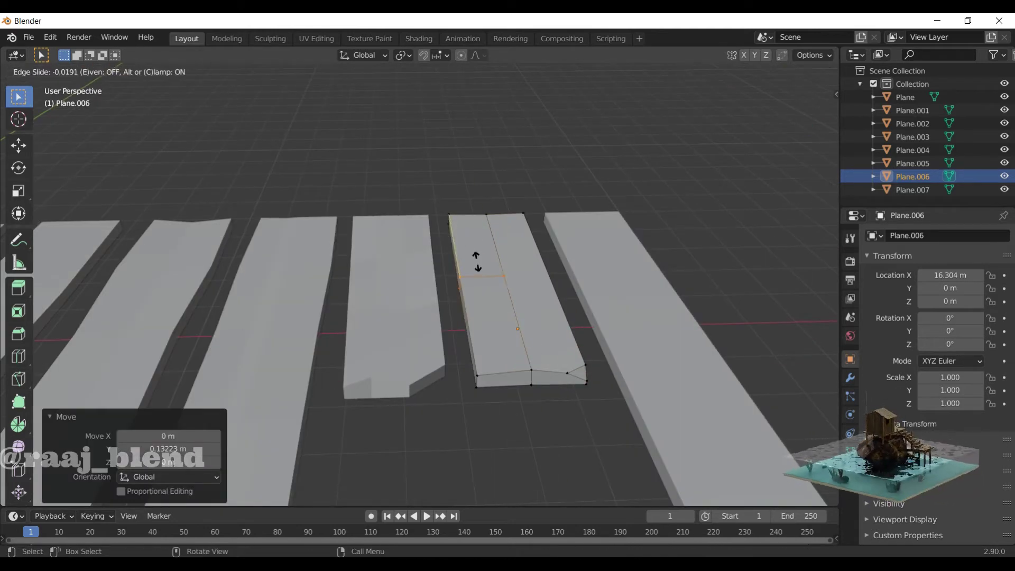
{"action": "left_click", "coordinate": [476, 262]}
{"action": "key", "text": "s"}
{"action": "key", "text": "z"}
{"action": "left_click", "coordinate": [541, 248]}
{"action": "middle_click_drag", "start_coordinate": [541, 249], "coordinate": [533, 311]}
{"action": "key", "text": "g"}
{"action": "key", "text": "x"}
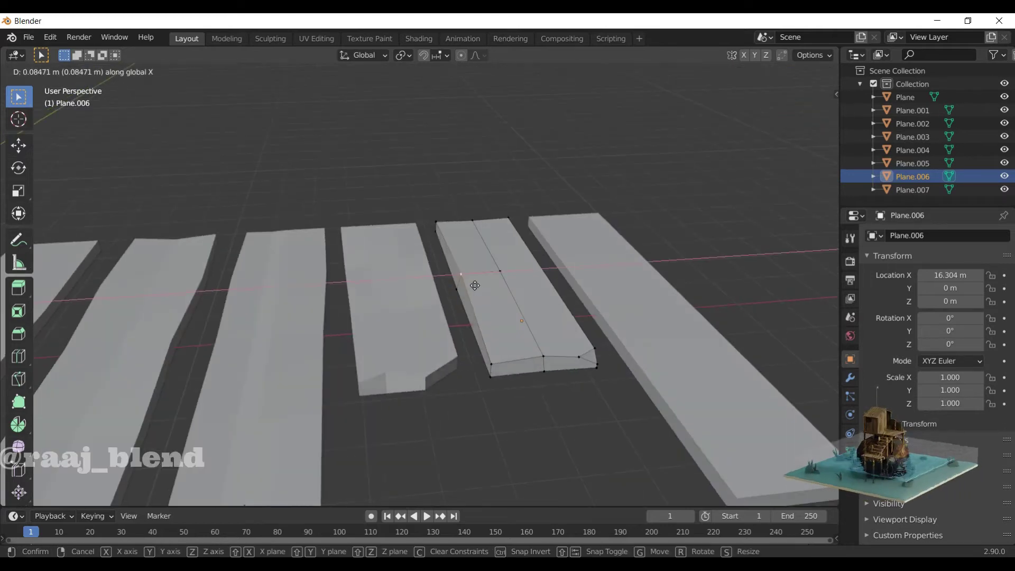
{"action": "left_click", "coordinate": [475, 285]}
Add two evenly spaced cross cuts to Plane.007 in top view.
{"action": "key", "text": "Tab"}
{"action": "scroll", "coordinate": [332, 309], "scroll_direction": "down", "scroll_amount": 5}
{"action": "left_click", "coordinate": [475, 363]}
{"action": "key", "text": "Tab"}
{"action": "key", "text": "KP_7"}
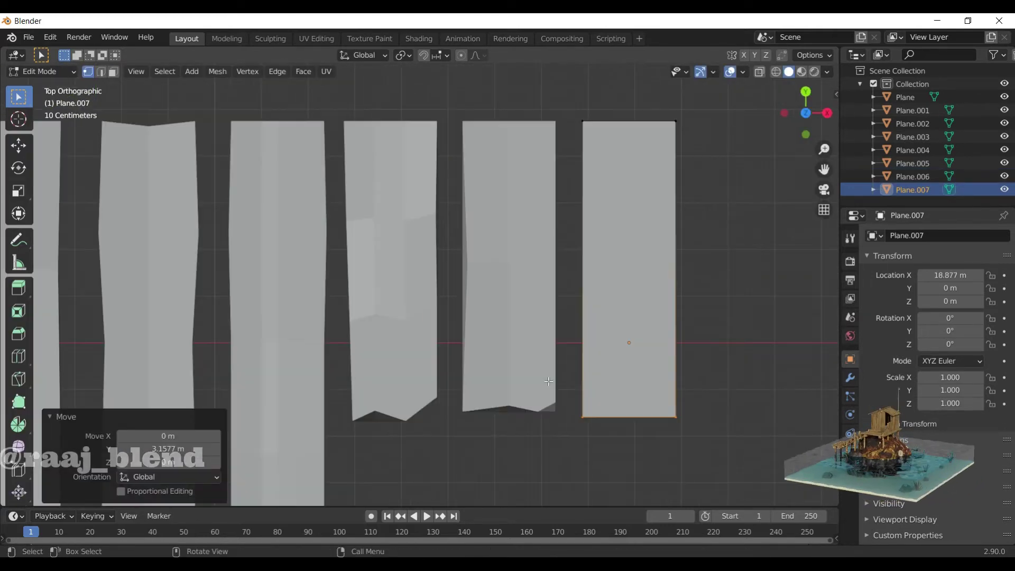
{"action": "left_click", "coordinate": [593, 272]}
{"action": "right_click", "coordinate": [593, 271]}
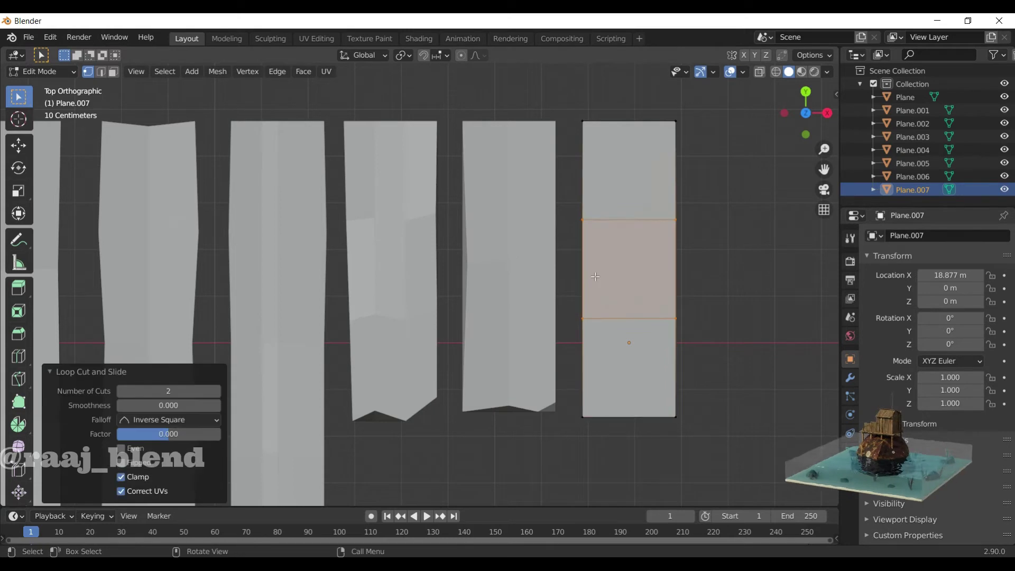
Scale Plane.007's loop along Z, add a centred lengthwise cut, and move it along Y.
{"action": "middle_click_drag", "start_coordinate": [593, 272], "coordinate": [578, 196]}
{"action": "key", "text": "s"}
{"action": "key", "text": "z"}
{"action": "left_click", "coordinate": [579, 223]}
{"action": "key", "text": "ctrl+r"}
{"action": "left_click", "coordinate": [578, 196]}
{"action": "right_click", "coordinate": [578, 196]}
{"action": "key", "text": "g"}
{"action": "key", "text": "y"}
{"action": "left_click", "coordinate": [579, 198]}
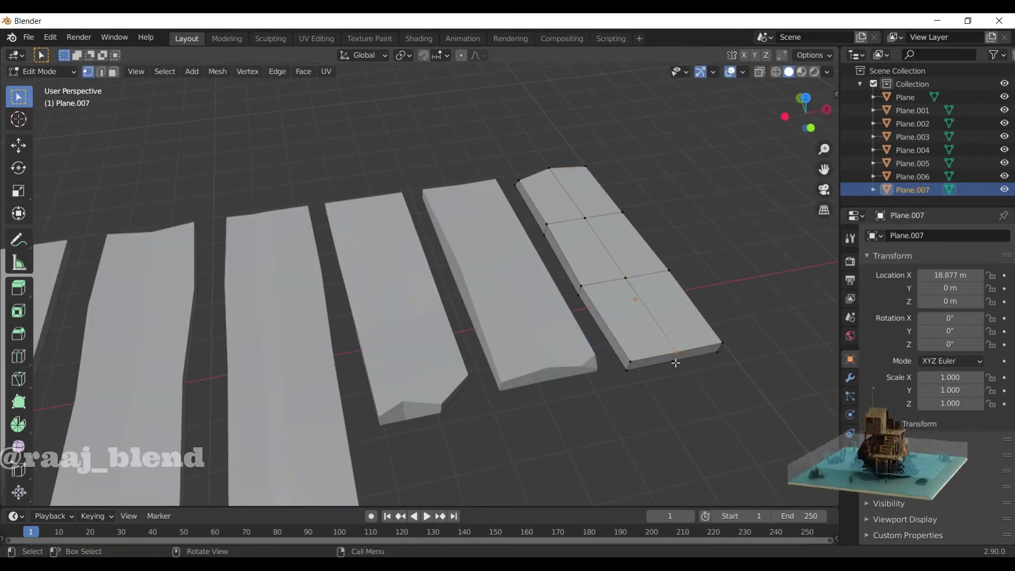
Return to Object Mode and shift all planks 50 m along X.
{"action": "key", "text": "Tab"}
{"action": "scroll", "coordinate": [655, 334], "scroll_direction": "down", "scroll_amount": 5}
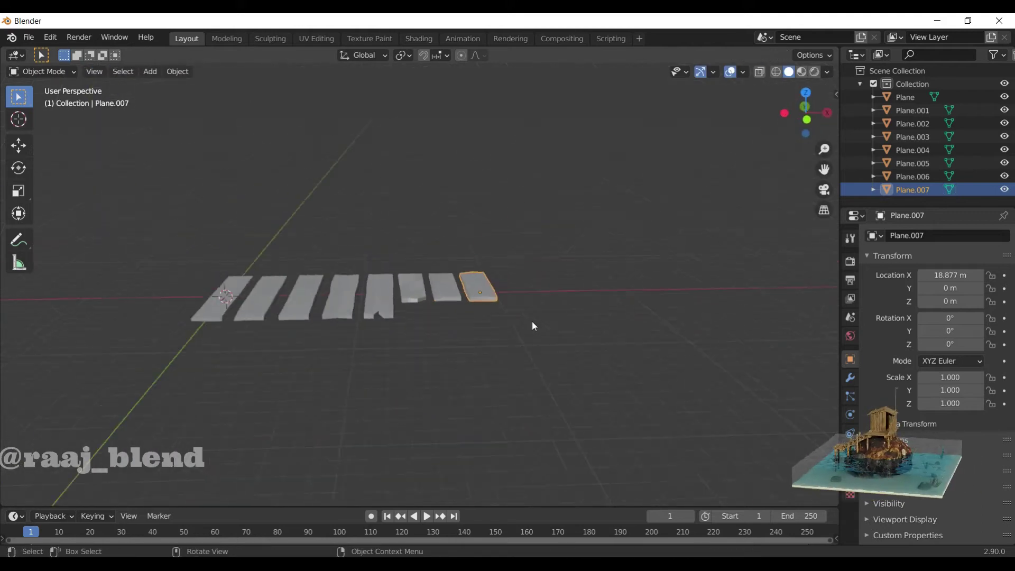
{"action": "type", "text": "agx50"}
{"action": "key", "text": "Return"}
Move all planks into a new collection named 'Wood collection'.
{"action": "key", "text": "m"}
{"action": "left_click", "coordinate": [643, 315]}
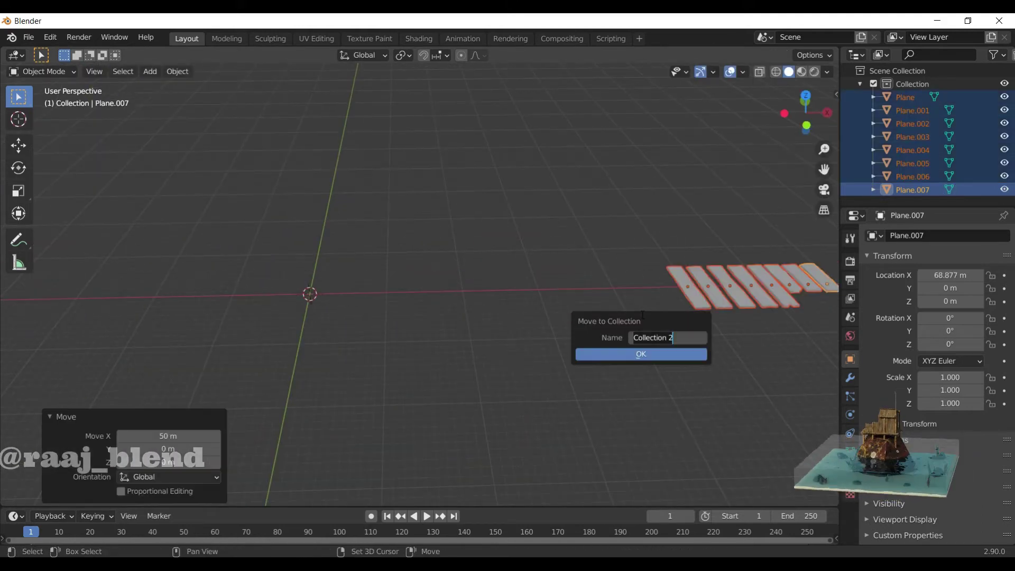
{"action": "type", "text": "ion"}
{"action": "key", "text": "Return"}
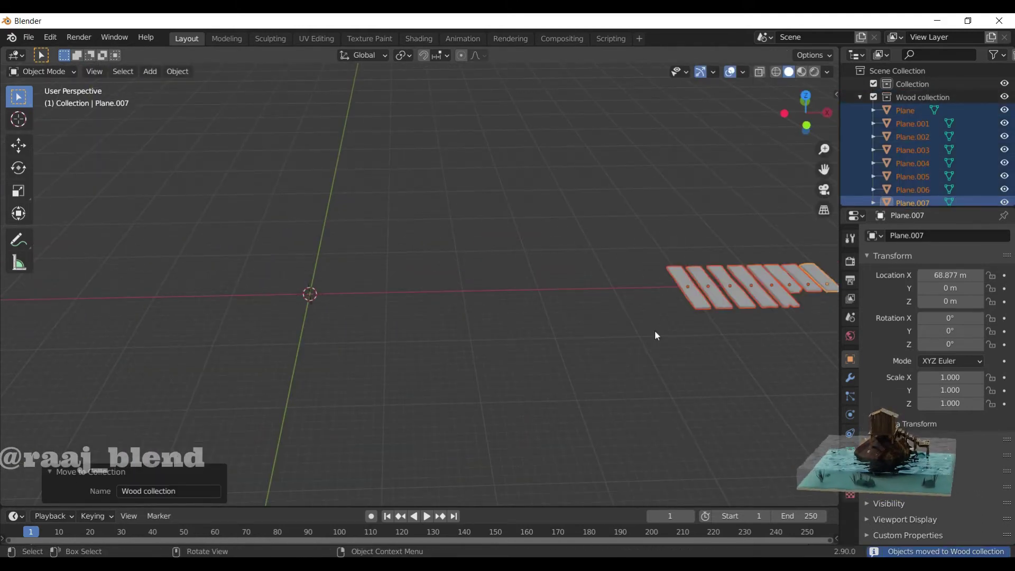
Rename the planks in the Outliner, finishing with 007 and 008.
{"action": "left_click", "coordinate": [687, 288]}
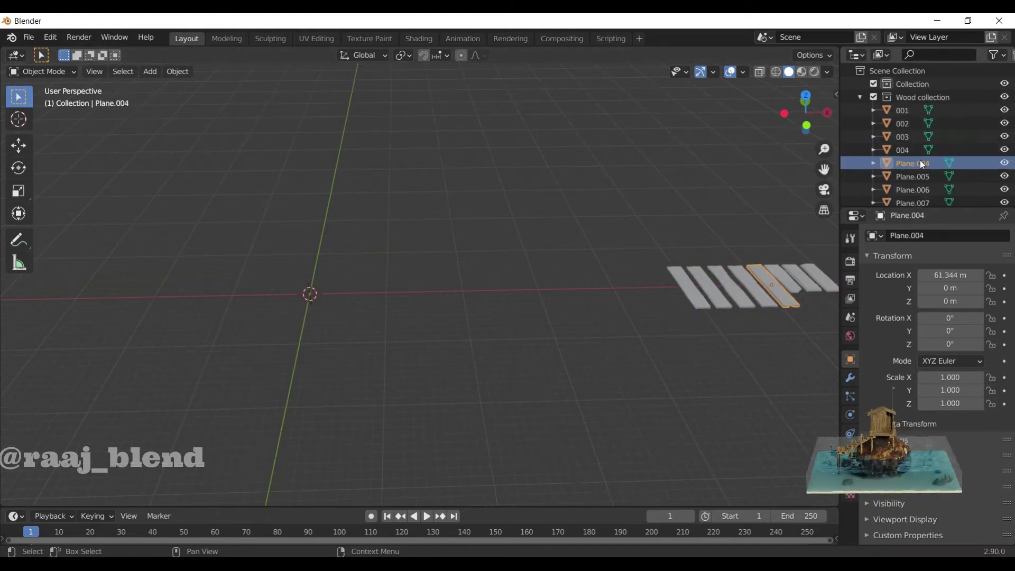
{"action": "type", "text": "07"}
{"action": "key", "text": "Return"}
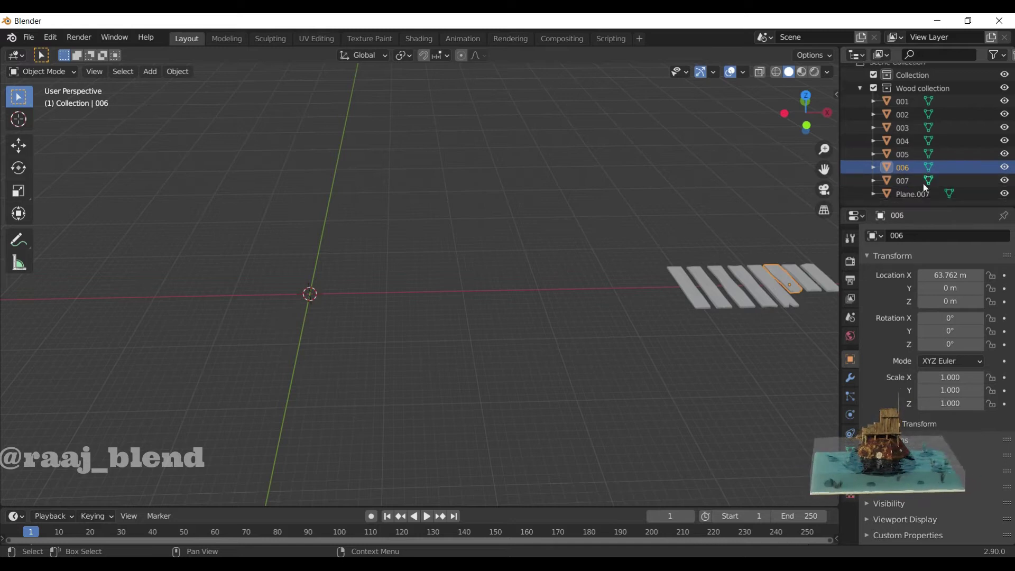
{"action": "type", "text": "008"}
{"action": "key", "text": "Return"}
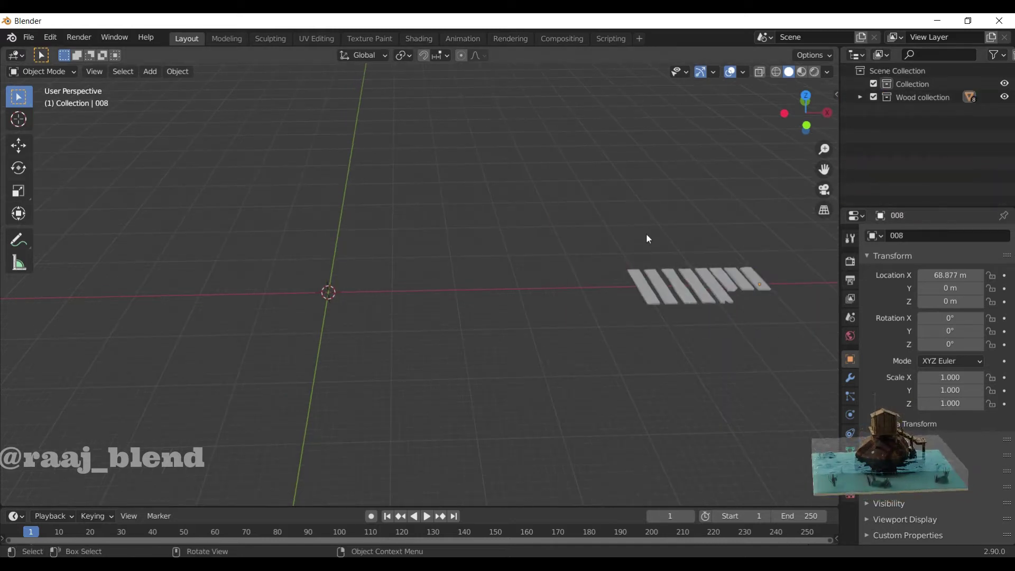
{"action": "key", "text": "shift+a"}
Add a 16-vertex cylinder with 0.3 m radius and 8.32 m depth.
{"action": "left_click", "coordinate": [465, 355]}
{"action": "middle_click_drag", "start_coordinate": [241, 214], "coordinate": [408, 345]}
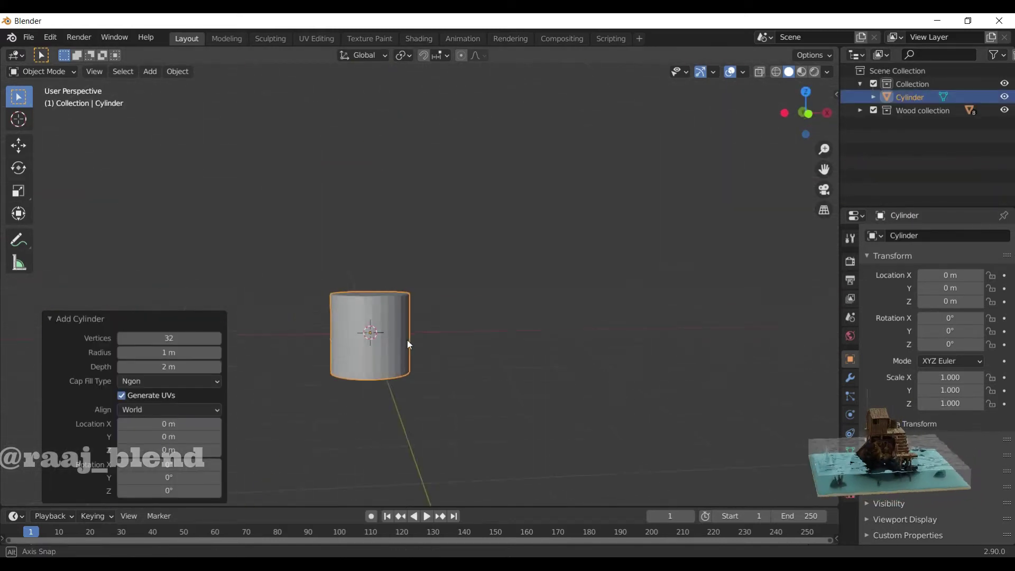
{"action": "left_click", "coordinate": [169, 338]}
{"action": "mouse_move", "coordinate": [169, 366]}
{"action": "left_mouse_down"}
{"action": "mouse_move", "coordinate": [211, 367]}
{"action": "mouse_move", "coordinate": [132, 353]}
{"action": "left_mouse_up"}
{"action": "scroll", "coordinate": [505, 353], "scroll_direction": "down", "scroll_amount": 3}
{"action": "middle_click_drag", "start_coordinate": [415, 349], "coordinate": [296, 350]}
{"action": "scroll", "coordinate": [296, 349], "scroll_direction": "up", "scroll_amount": 4}
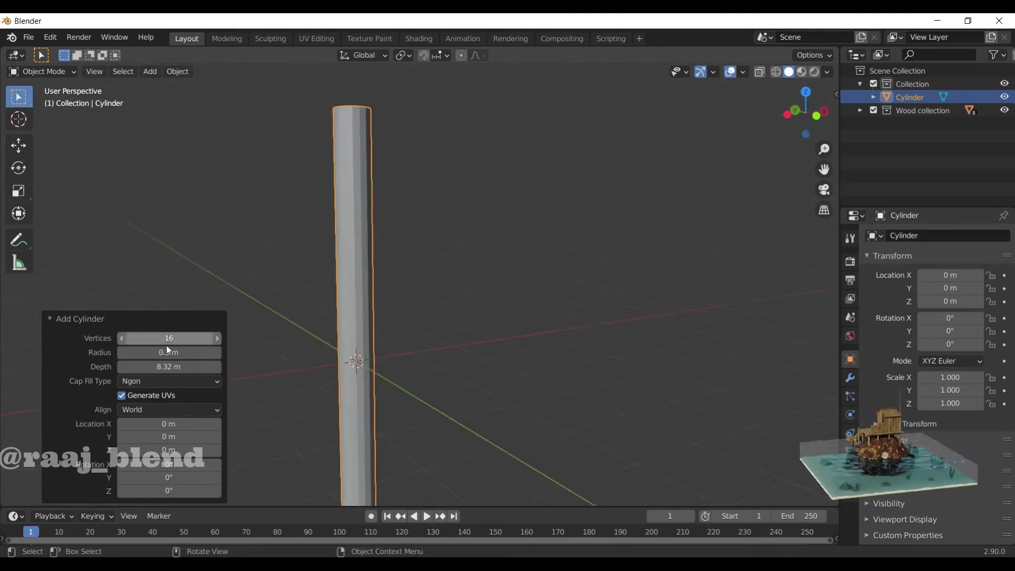
{"action": "scroll", "coordinate": [435, 295], "scroll_direction": "down", "scroll_amount": 3}
Add five evenly spaced loop cuts along the cylinder in Edit Mode.
{"action": "key", "text": "Tab"}
{"action": "key", "text": "ctrl+r"}
{"action": "scroll", "coordinate": [409, 266], "scroll_direction": "up", "scroll_amount": 4}
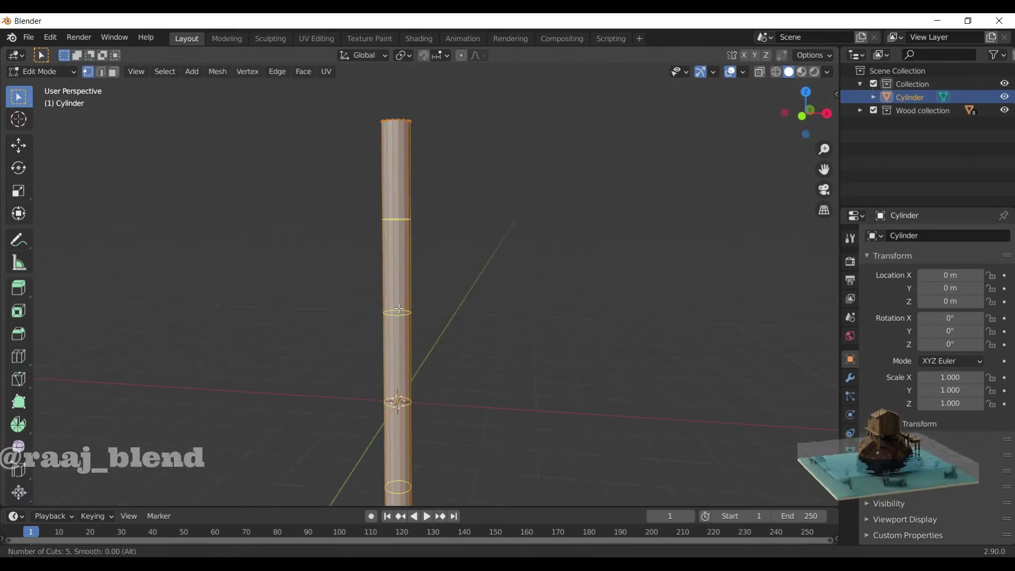
{"action": "left_click", "coordinate": [409, 266]}
{"action": "right_click", "coordinate": [410, 266]}
Scale a lower edge loop to widen part of the log.
{"action": "left_click", "coordinate": [374, 242], "text": "alt"}
{"action": "key", "text": "s"}
{"action": "left_click", "coordinate": [447, 267]}
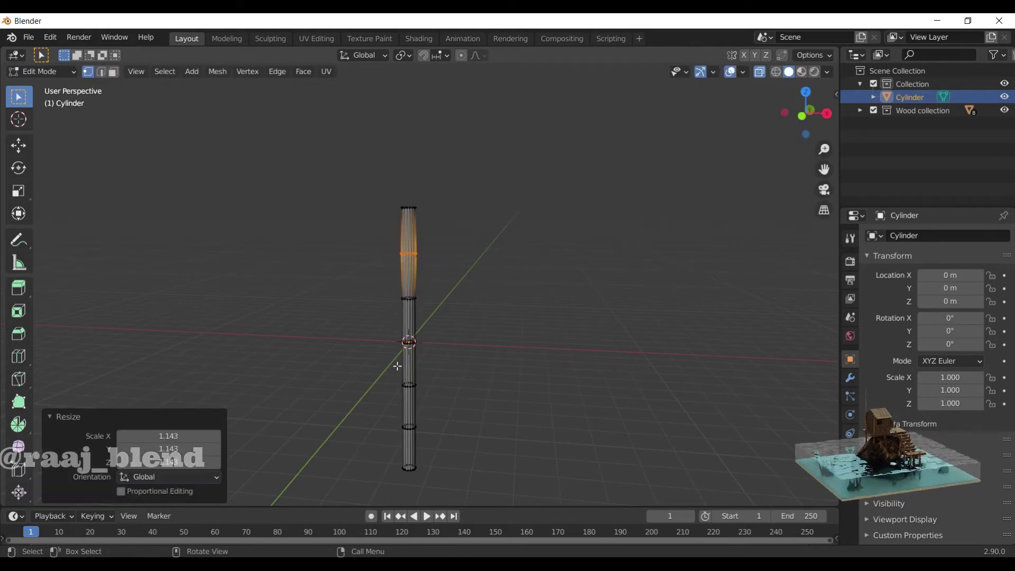
{"action": "key", "text": "ctrl+z"}
{"action": "left_click", "coordinate": [417, 385], "text": "alt"}
{"action": "key", "text": "s"}
{"action": "left_click", "coordinate": [475, 423]}
{"action": "scroll", "coordinate": [475, 370], "scroll_direction": "up", "scroll_amount": 4}
{"action": "mouse_move", "coordinate": [475, 369]}
{"action": "middle_mouse_down"}
{"action": "mouse_move", "coordinate": [562, 267]}
{"action": "mouse_move", "coordinate": [479, 336]}
{"action": "middle_mouse_up"}
Notch the top rim by pulling a top vertex down along Z.
{"action": "left_click", "coordinate": [496, 199]}
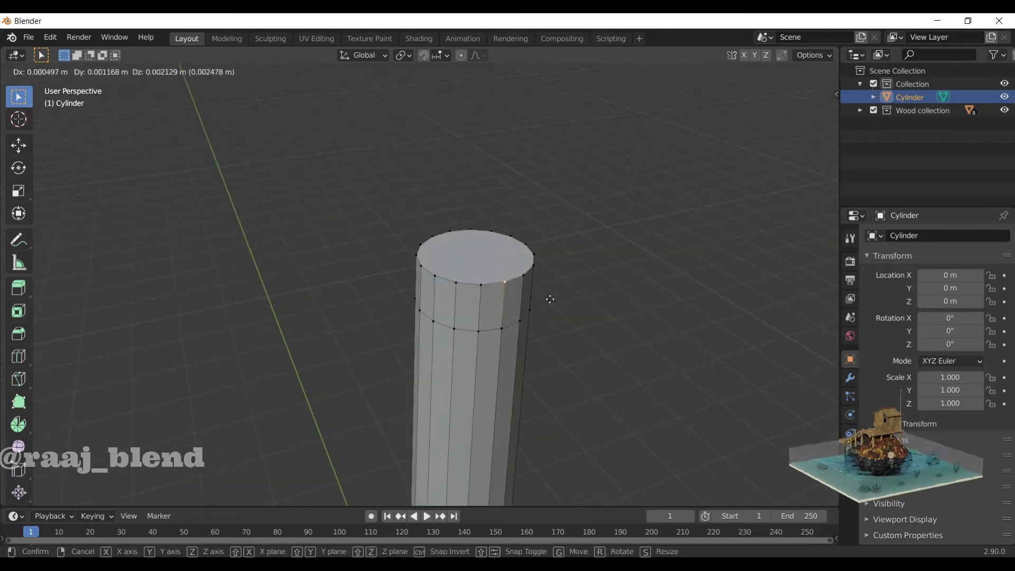
{"action": "middle_click_drag", "start_coordinate": [551, 294], "coordinate": [526, 277]}
{"action": "key", "text": "g"}
{"action": "key", "text": "z"}
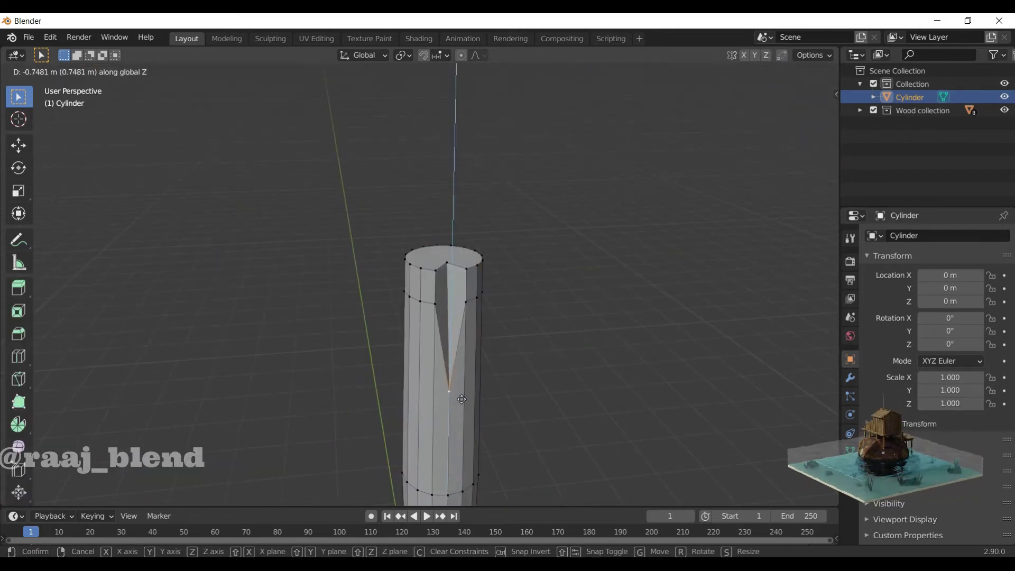
{"action": "left_click", "coordinate": [564, 330]}
{"action": "key", "text": "g"}
{"action": "left_click", "coordinate": [475, 311]}
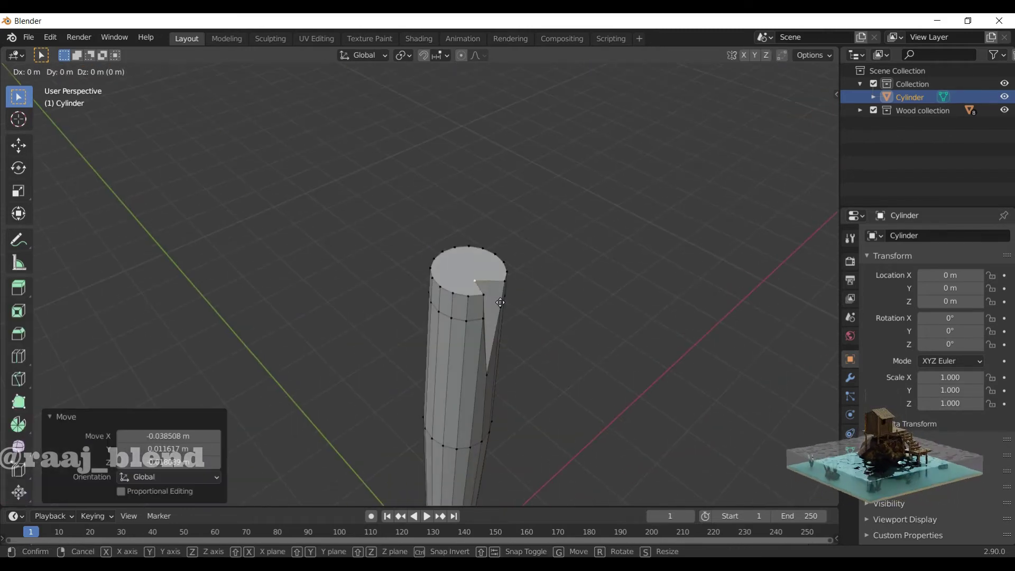
{"action": "key", "text": "Tab"}
Scale and offset edge loops to make the log's sides uneven.
{"action": "scroll", "coordinate": [475, 311], "scroll_direction": "down", "scroll_amount": 5}
{"action": "scroll", "coordinate": [465, 325], "scroll_direction": "up", "scroll_amount": 5}
{"action": "key", "text": "Tab"}
{"action": "key", "text": "s"}
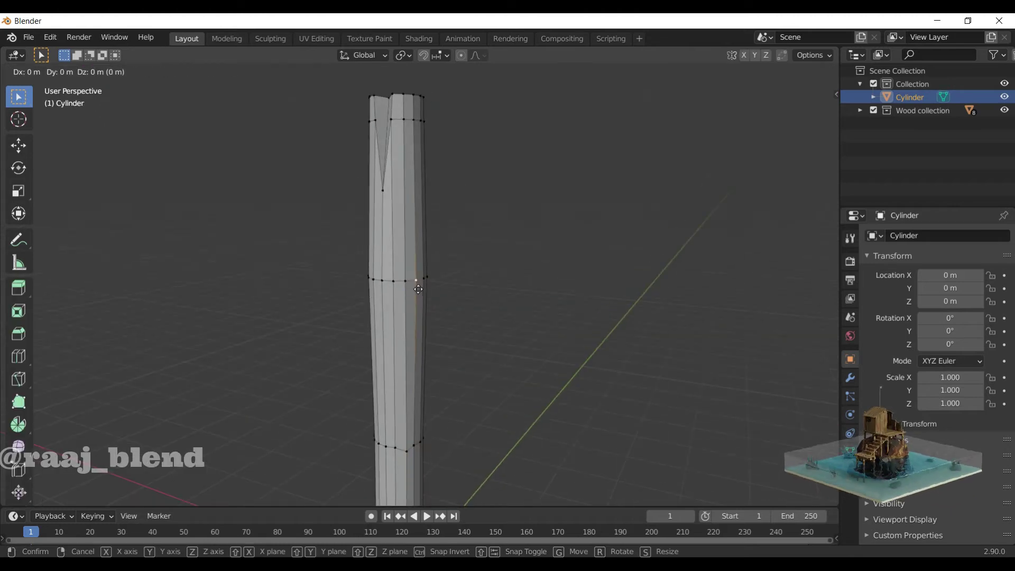
{"action": "mouse_move", "coordinate": [423, 370]}
{"action": "middle_mouse_down"}
{"action": "mouse_move", "coordinate": [386, 393]}
{"action": "mouse_move", "coordinate": [507, 417]}
{"action": "mouse_move", "coordinate": [611, 480]}
{"action": "middle_mouse_up"}
{"action": "left_click", "coordinate": [385, 393]}
{"action": "key", "text": "g"}
{"action": "left_click", "coordinate": [507, 417]}
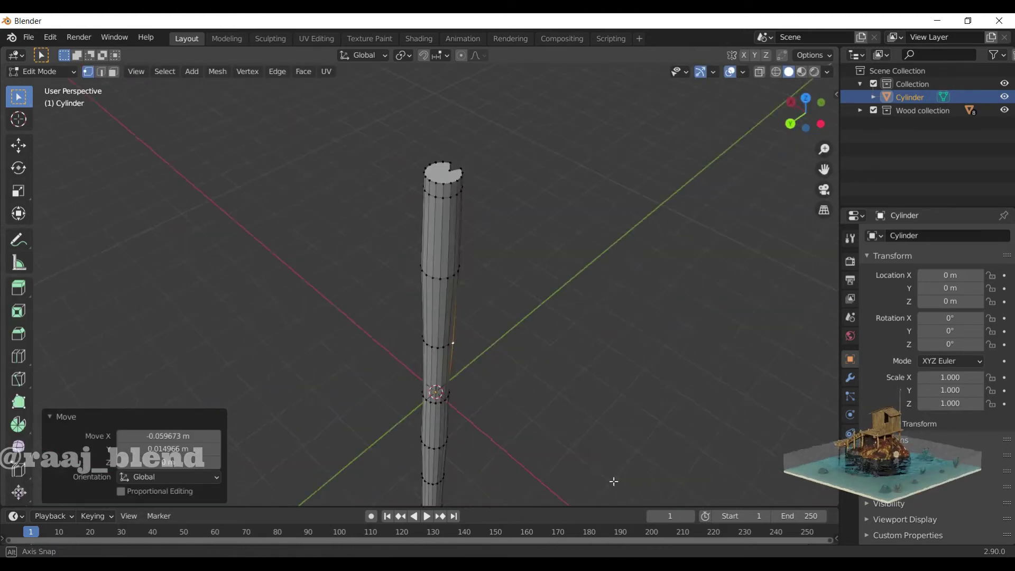
Nudge more edge loops to bend the log slightly.
{"action": "key", "text": "g"}
{"action": "left_click", "coordinate": [428, 370]}
{"action": "middle_click_drag", "start_coordinate": [668, 301], "coordinate": [404, 345]}
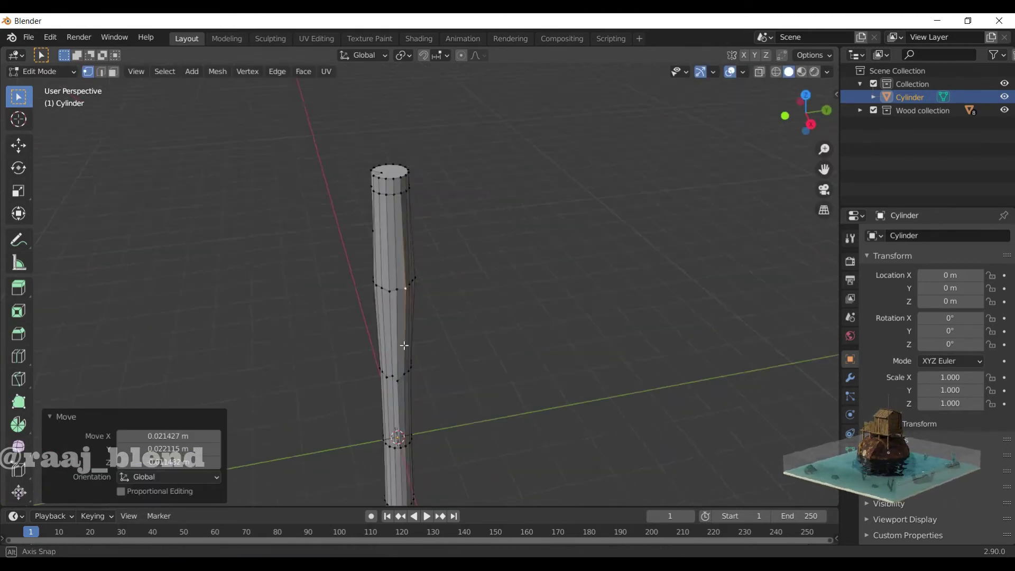
{"action": "scroll", "coordinate": [444, 263], "scroll_direction": "up", "scroll_amount": 3}
{"action": "key", "text": "g"}
{"action": "left_click", "coordinate": [444, 240]}
{"action": "mouse_move", "coordinate": [444, 241]}
{"action": "middle_mouse_down"}
{"action": "mouse_move", "coordinate": [551, 416]}
{"action": "mouse_move", "coordinate": [442, 491]}
{"action": "middle_mouse_up"}
Duplicate the notched log along X into several copies from top view.
{"action": "key", "text": "Tab"}
{"action": "scroll", "coordinate": [459, 341], "scroll_direction": "down", "scroll_amount": 5}
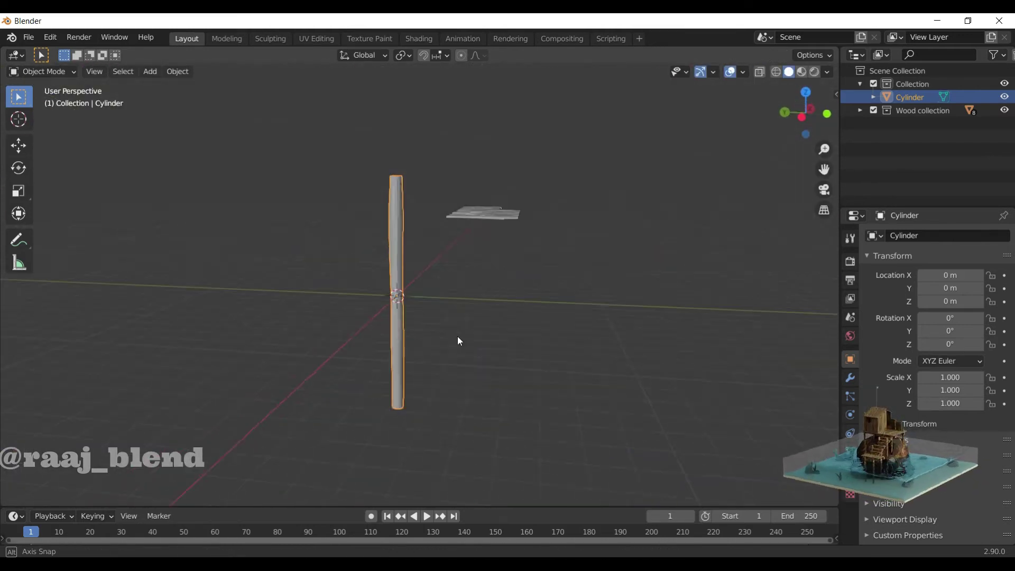
{"action": "key", "text": "KP_7"}
{"action": "key", "text": "shift+d"}
{"action": "key", "text": "x"}
{"action": "left_click", "coordinate": [396, 326]}
{"action": "key", "text": "shift+d"}
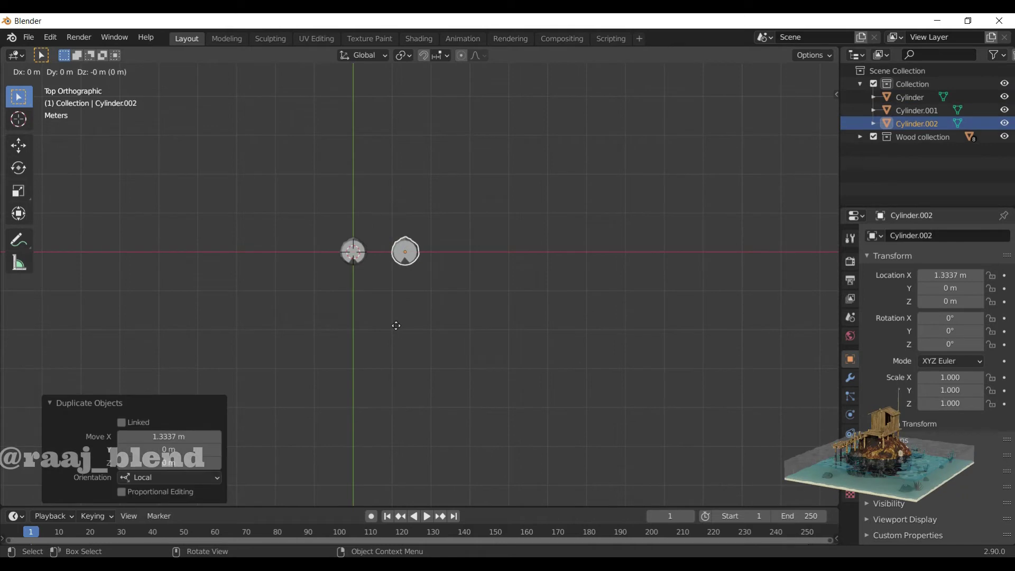
{"action": "key", "text": "shift+r"}
{"action": "key", "text": "shift+r"}
{"action": "scroll", "coordinate": [449, 334], "scroll_direction": "up", "scroll_amount": 3}
Rotate the second log 60° and try reshaping its rim vertices.
{"action": "left_click", "coordinate": [417, 229]}
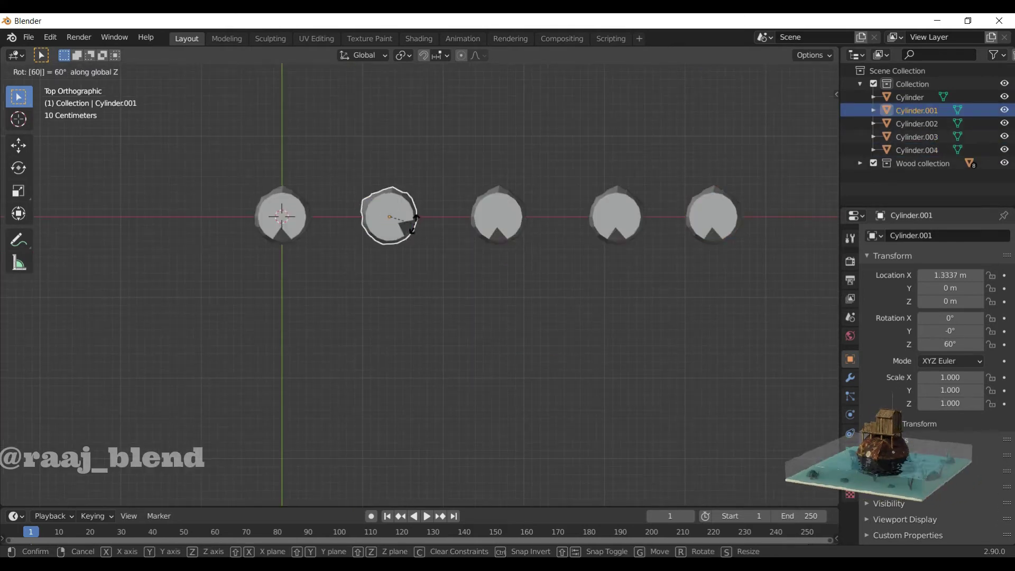
{"action": "left_click", "coordinate": [415, 216]}
{"action": "key", "text": "Tab"}
{"action": "scroll", "coordinate": [408, 226], "scroll_direction": "up", "scroll_amount": 3}
{"action": "key", "text": "g"}
{"action": "left_click", "coordinate": [331, 129]}
{"action": "key", "text": "g"}
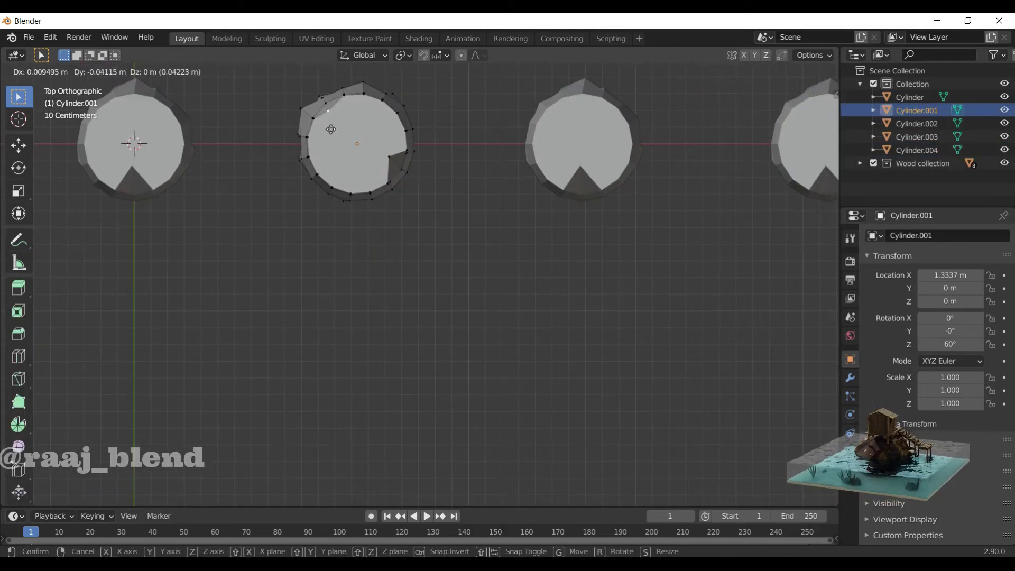
{"action": "right_click", "coordinate": [317, 173]}
{"action": "key", "text": "Escape"}
{"action": "key", "text": "g"}
{"action": "key", "text": "Tab"}
Select the second log's upper part in X-ray and scale it along Z.
{"action": "middle_click_drag", "start_coordinate": [370, 211], "coordinate": [414, 176]}
{"action": "left_click", "coordinate": [414, 176]}
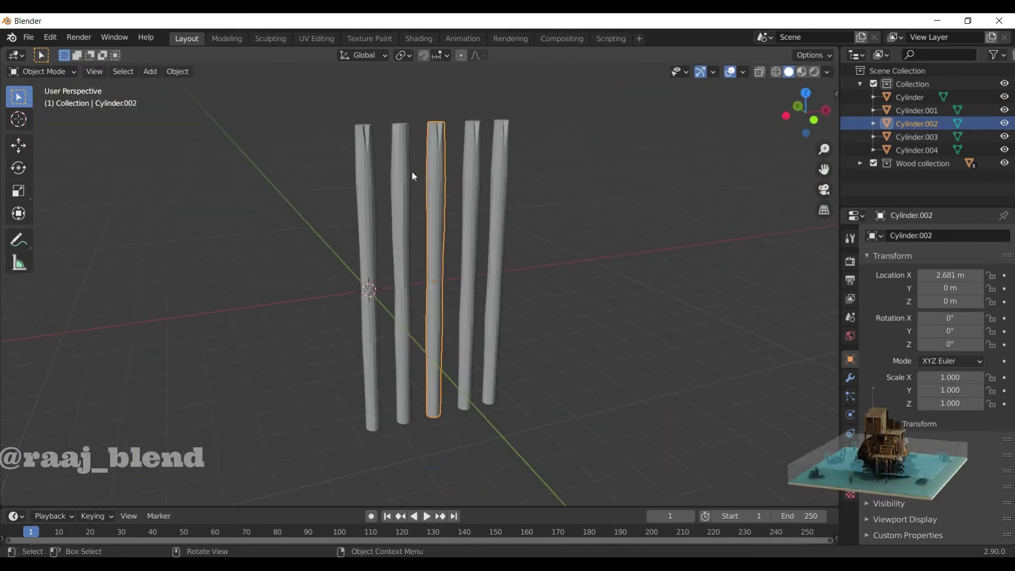
{"action": "key", "text": "Tab"}
{"action": "key", "text": "alt+z"}
{"action": "left_click_drag", "start_coordinate": [380, 114], "coordinate": [401, 171]}
{"action": "key", "text": "s"}
{"action": "key", "text": "z"}
{"action": "key", "text": "Return"}
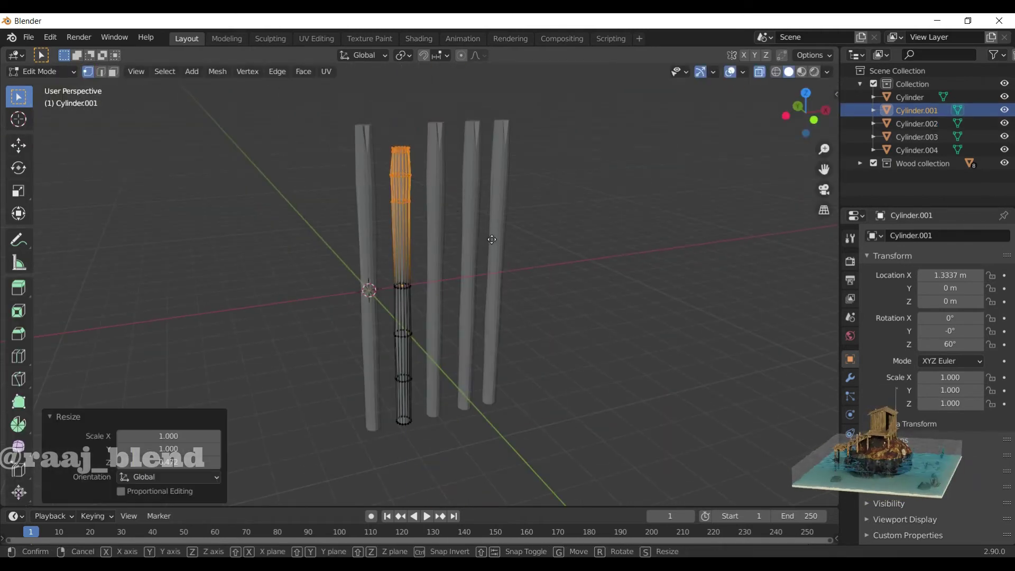
Lower the second log's top along Z to shorten it.
{"action": "key", "text": "g"}
{"action": "key", "text": "z"}
{"action": "key", "text": "Return"}
{"action": "key", "text": "g"}
{"action": "key", "text": "z"}
{"action": "left_click", "coordinate": [411, 252]}
{"action": "key", "text": "Tab"}
{"action": "key", "text": "alt+z"}
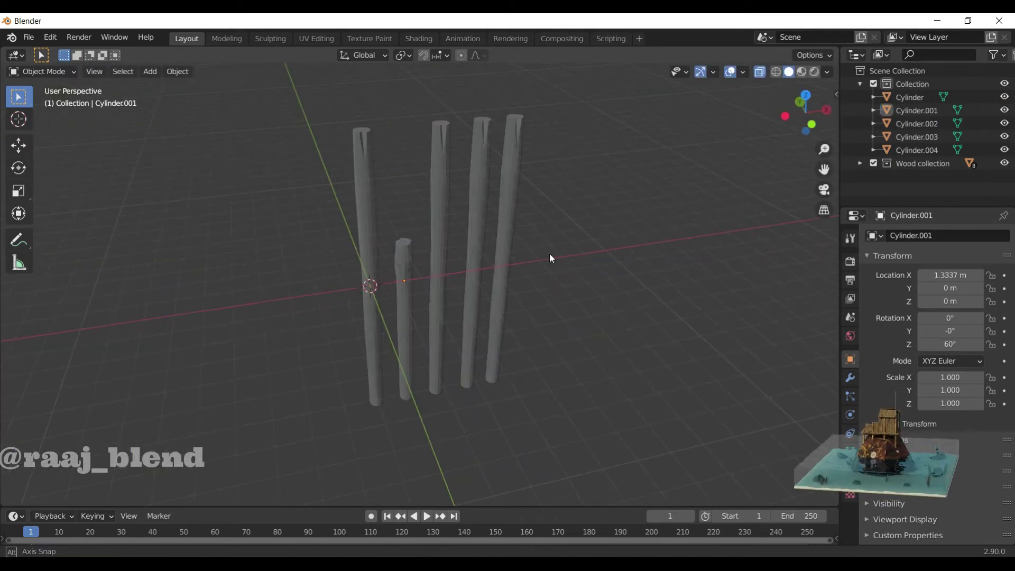
{"action": "middle_click_drag", "start_coordinate": [549, 253], "coordinate": [538, 284]}
Tweak the shortened log and shift a ring of the first log upward.
{"action": "key", "text": "Tab"}
{"action": "key", "text": "g"}
{"action": "key", "text": "z"}
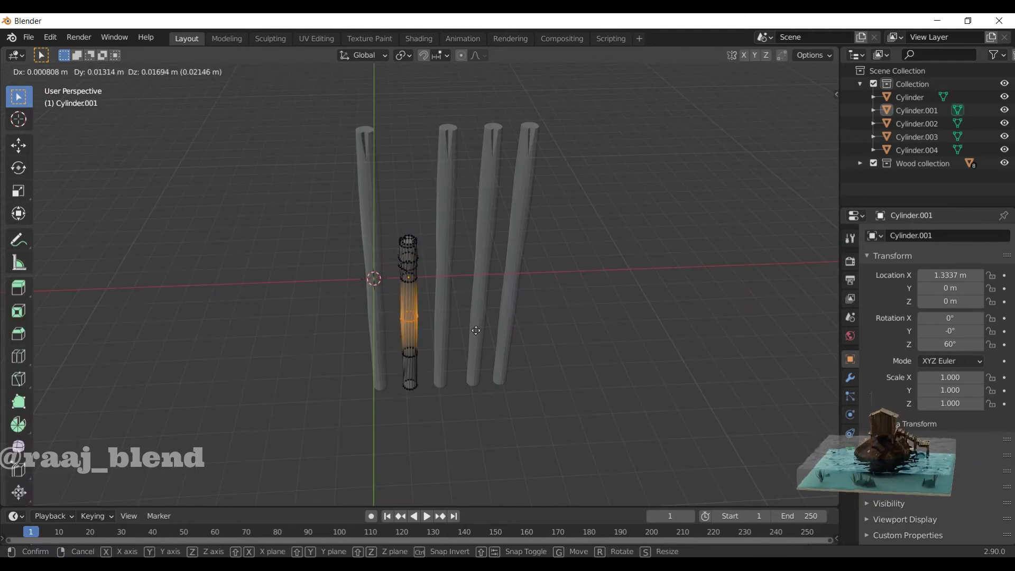
{"action": "key", "text": "Return"}
{"action": "key", "text": "Tab"}
{"action": "left_click", "coordinate": [385, 326]}
{"action": "key", "text": "Tab"}
{"action": "key", "text": "g"}
{"action": "key", "text": "Return"}
{"action": "key", "text": "g"}
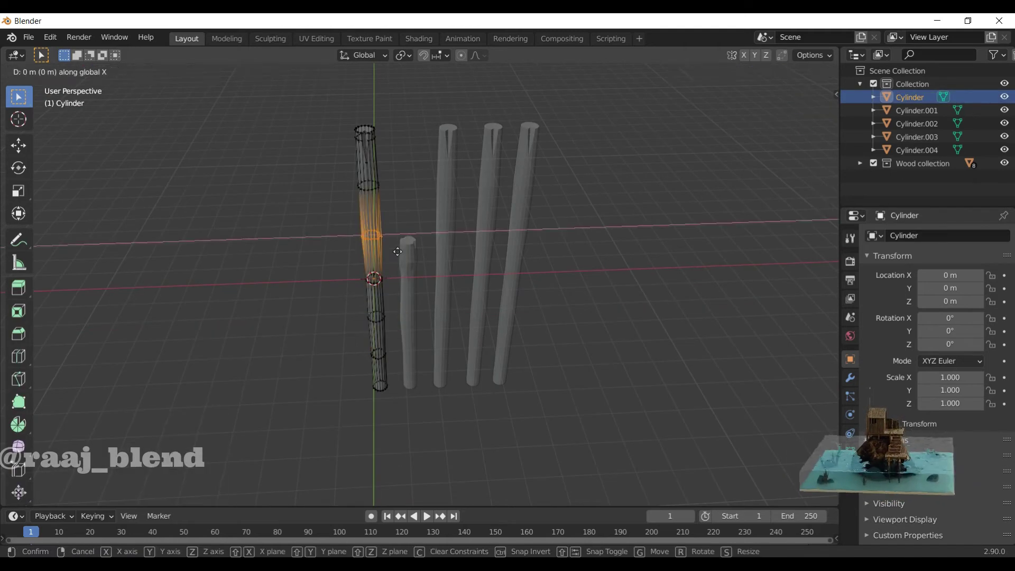
{"action": "left_click", "coordinate": [392, 249]}
{"action": "key", "text": "Tab"}
Box-select the three extra logs and delete them.
{"action": "left_click", "coordinate": [448, 221]}
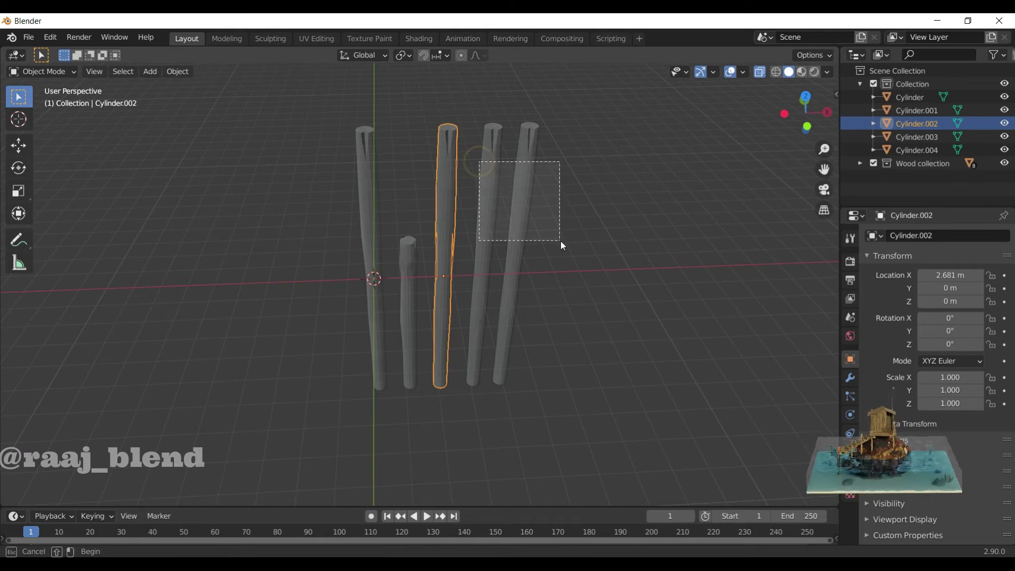
{"action": "left_click_drag", "start_coordinate": [479, 161], "coordinate": [560, 239]}
{"action": "key", "text": "Delete"}
Rename the log in the Outliner to Log_001.
{"action": "left_click", "coordinate": [453, 205]}
{"action": "key", "text": "Delete"}
{"action": "double_click", "coordinate": [910, 96]}
{"action": "type", "text": "Log_002"}
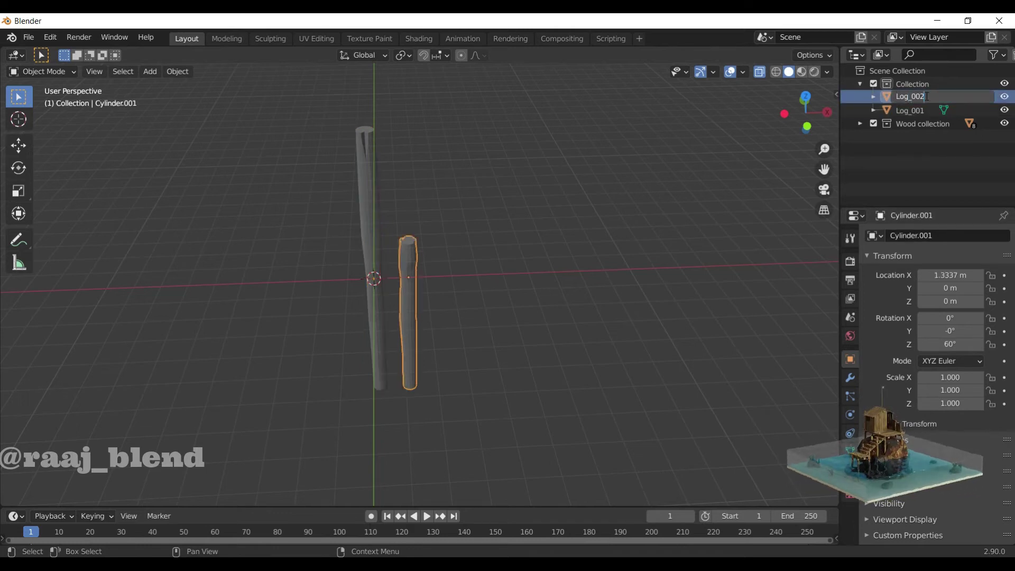
{"action": "key", "text": "Return"}
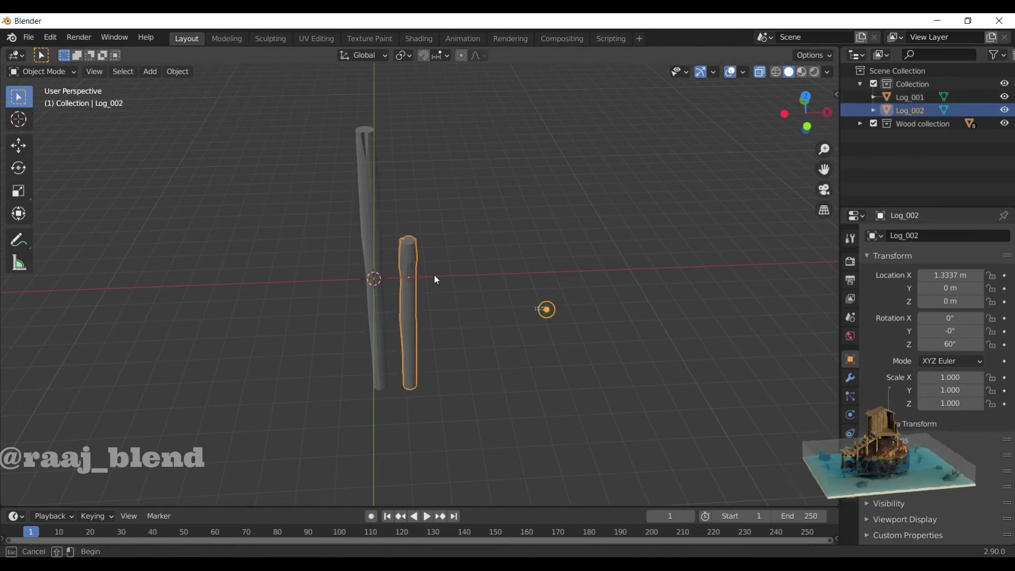
Move both logs into a new collection named Log_collection.
{"action": "left_click", "coordinate": [377, 265], "text": "shift"}
{"action": "key", "text": "m"}
{"action": "left_click", "coordinate": [260, 240]}
{"action": "type", "text": "Log_collection"}
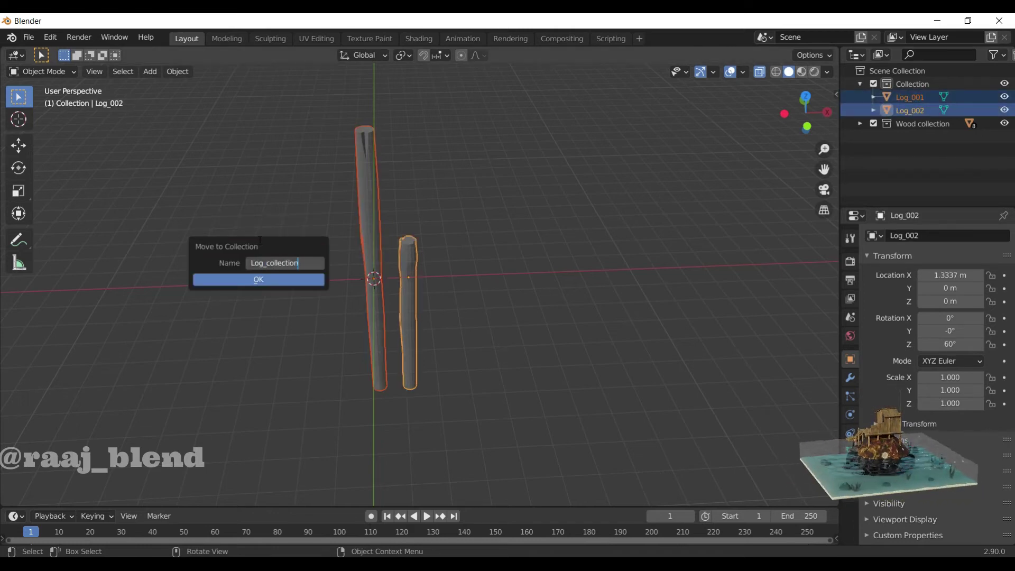
{"action": "key", "text": "Return"}
Move the logs 55 m along X, then settle them beside the planks.
{"action": "scroll", "coordinate": [460, 346], "scroll_direction": "down", "scroll_amount": 5}
{"action": "type", "text": "gx55"}
{"action": "key", "text": "Return"}
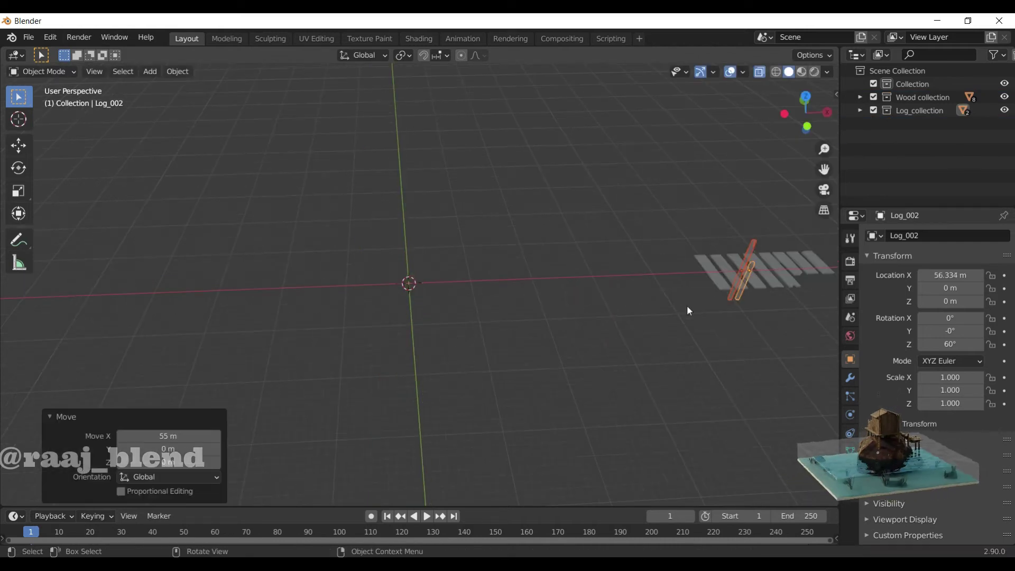
{"action": "key", "text": "g"}
{"action": "key", "text": "x"}
{"action": "left_click", "coordinate": [764, 311]}
{"action": "key", "text": "KP_7"}
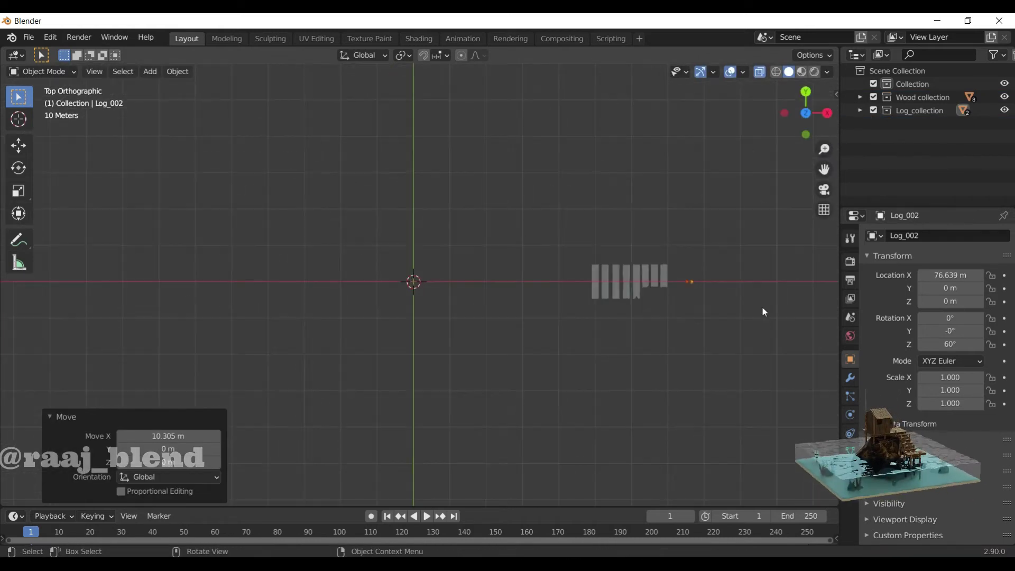
{"action": "key", "text": "g"}
{"action": "key", "text": "x"}
{"action": "left_click", "coordinate": [748, 311]}
{"action": "middle_click_drag", "start_coordinate": [749, 311], "coordinate": [696, 277]}
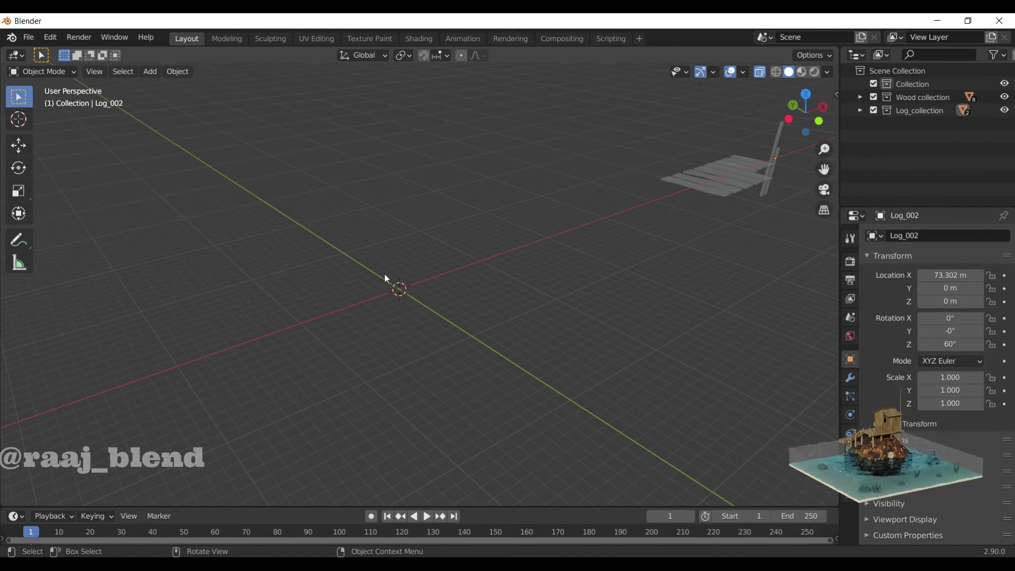
Add a new cube at the origin, sized 1.15 m.
{"action": "key", "text": "shift+a"}
{"action": "left_click", "coordinate": [423, 378]}
{"action": "left_click_drag", "start_coordinate": [172, 395], "coordinate": [141, 395]}
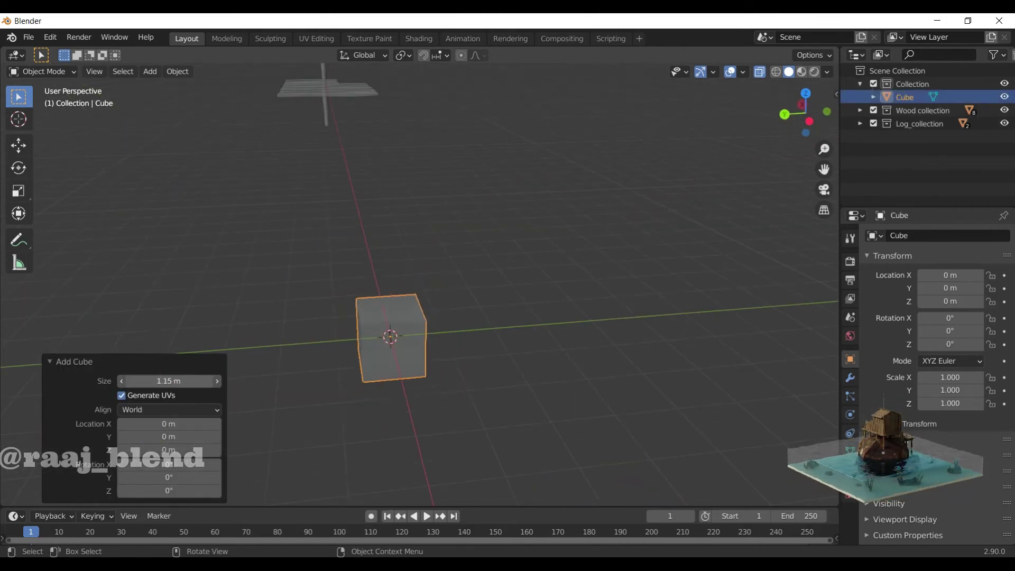
In Edit Mode, stretch the cube's end face along Y into a long box.
{"action": "key", "text": "Tab"}
{"action": "key", "text": "g"}
{"action": "key", "text": "y"}
{"action": "left_click", "coordinate": [623, 372]}
{"action": "key", "text": "ctrl+z"}
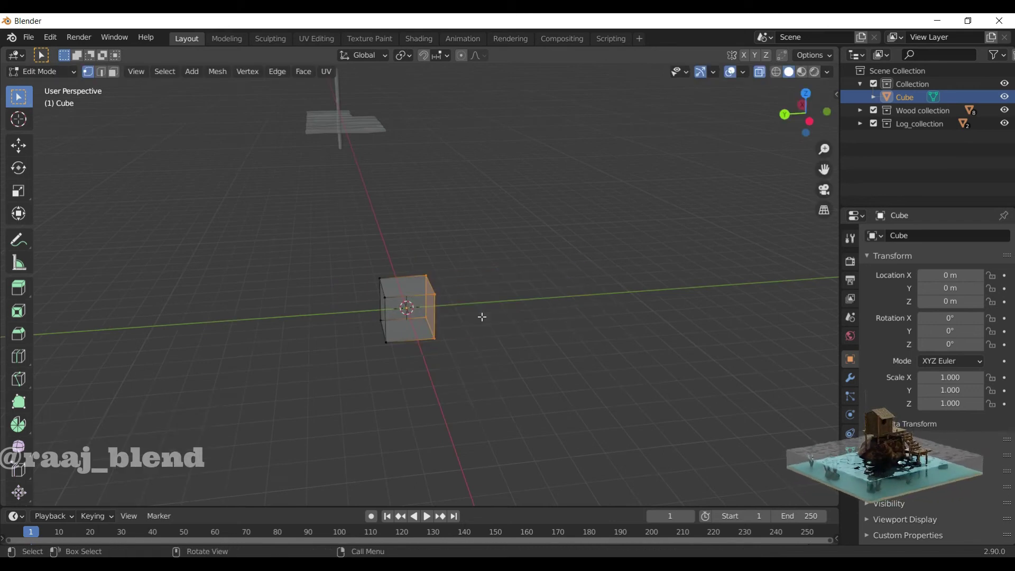
{"action": "key", "text": "g"}
{"action": "key", "text": "y"}
Flatten the whole box along Z and lengthen its end into a beam.
{"action": "middle_click_drag", "start_coordinate": [350, 341], "coordinate": [595, 192]}
{"action": "key", "text": "a"}
{"action": "key", "text": "s"}
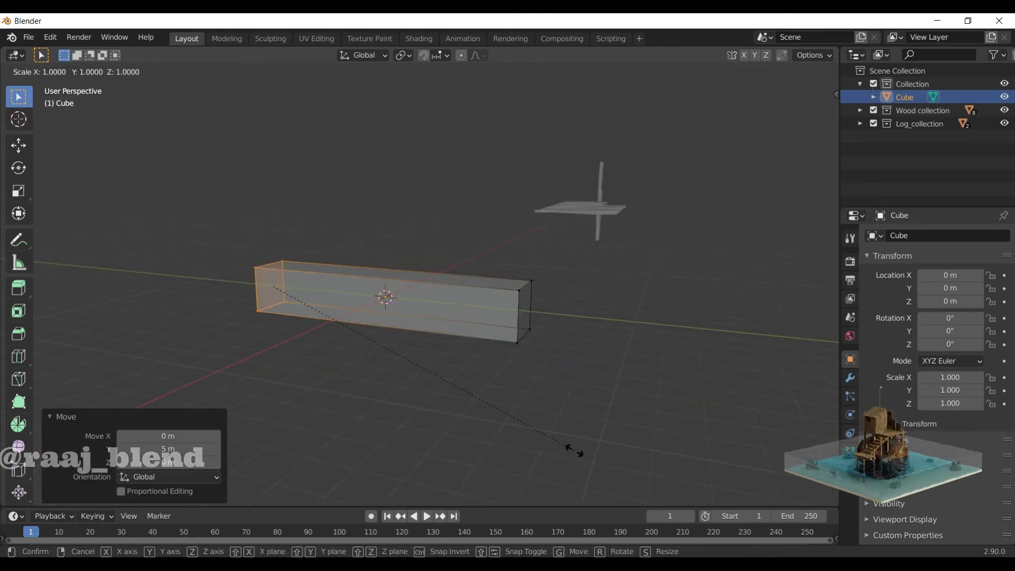
{"action": "key", "text": "z"}
{"action": "left_click", "coordinate": [596, 192]}
{"action": "middle_click_drag", "start_coordinate": [532, 367], "coordinate": [353, 370]}
{"action": "left_click", "coordinate": [395, 336]}
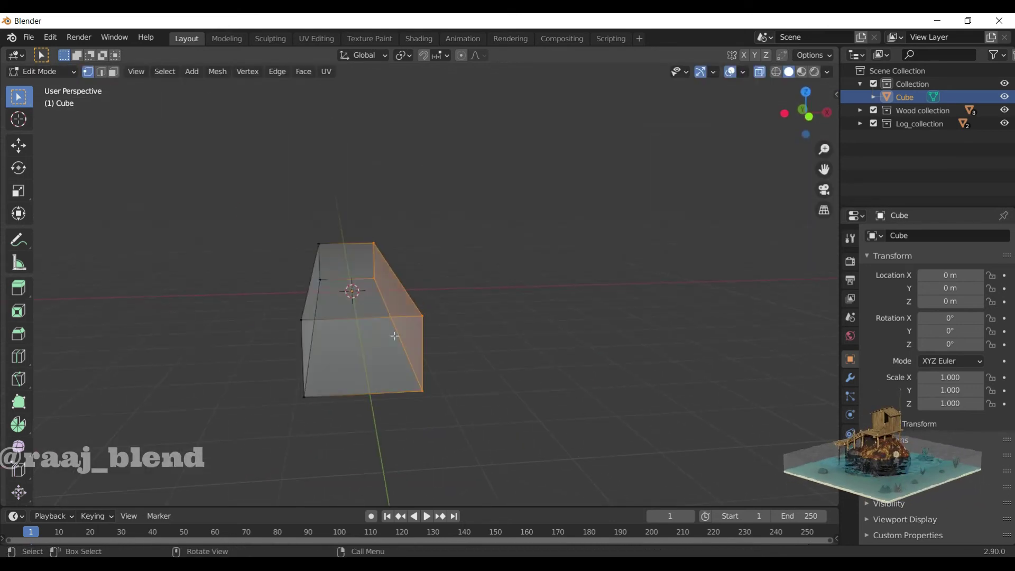
{"action": "left_click", "coordinate": [493, 442]}
Add a centred loop cut along the beam and shift it along Y.
{"action": "middle_click_drag", "start_coordinate": [494, 442], "coordinate": [556, 387]}
{"action": "key", "text": "ctrl+r"}
{"action": "left_click", "coordinate": [557, 388]}
{"action": "right_click", "coordinate": [556, 387]}
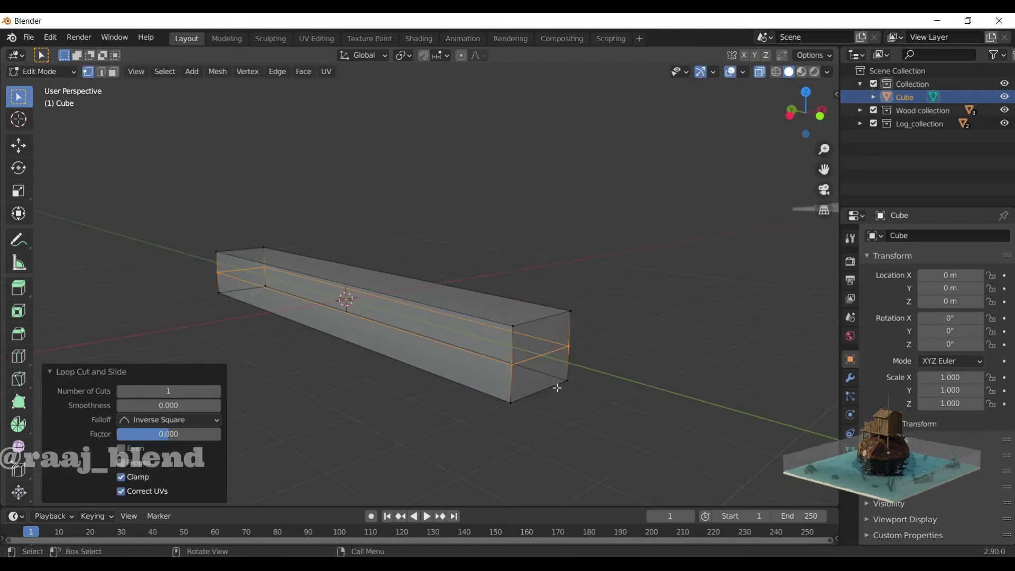
{"action": "key", "text": "g"}
{"action": "key", "text": "y"}
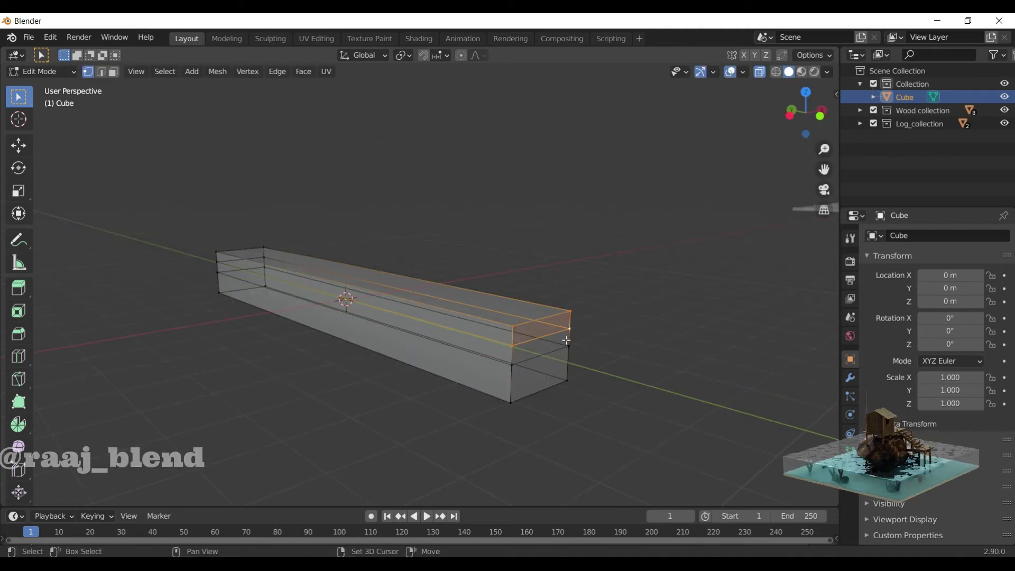
{"action": "left_click", "coordinate": [643, 382]}
Move another part of the beam's geometry along Y.
{"action": "left_click", "coordinate": [627, 427]}
{"action": "mouse_move", "coordinate": [627, 427]}
{"action": "middle_mouse_down"}
{"action": "mouse_move", "coordinate": [535, 380]}
{"action": "mouse_move", "coordinate": [297, 389]}
{"action": "mouse_move", "coordinate": [228, 306]}
{"action": "middle_mouse_up"}
{"action": "key", "text": "g"}
{"action": "key", "text": "y"}
{"action": "left_click", "coordinate": [322, 369]}
{"action": "middle_click_drag", "start_coordinate": [321, 369], "coordinate": [242, 360]}
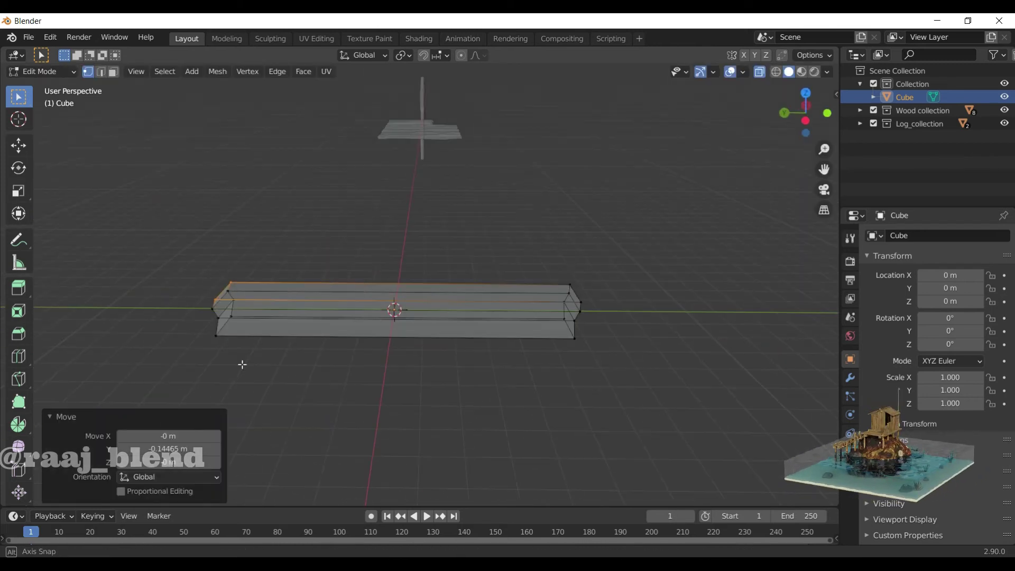
Add more loop cuts and tilt the edge loops at the beam's right end.
{"action": "key", "text": "ctrl+r"}
{"action": "left_click", "coordinate": [417, 356]}
{"action": "left_click", "coordinate": [290, 309], "text": "alt"}
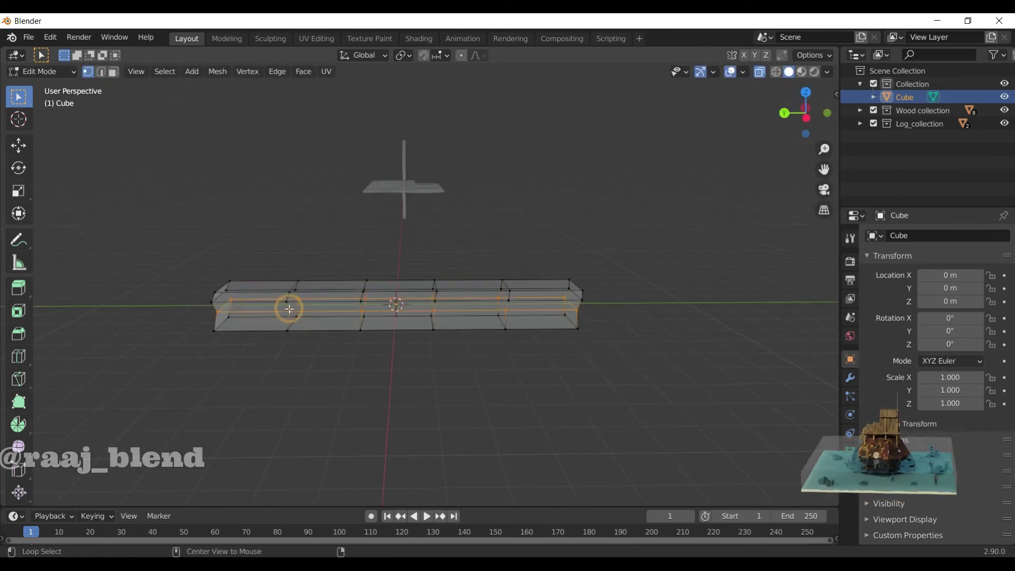
{"action": "left_click", "coordinate": [363, 342]}
{"action": "left_click", "coordinate": [498, 320], "text": "alt"}
{"action": "left_click", "coordinate": [498, 320]}
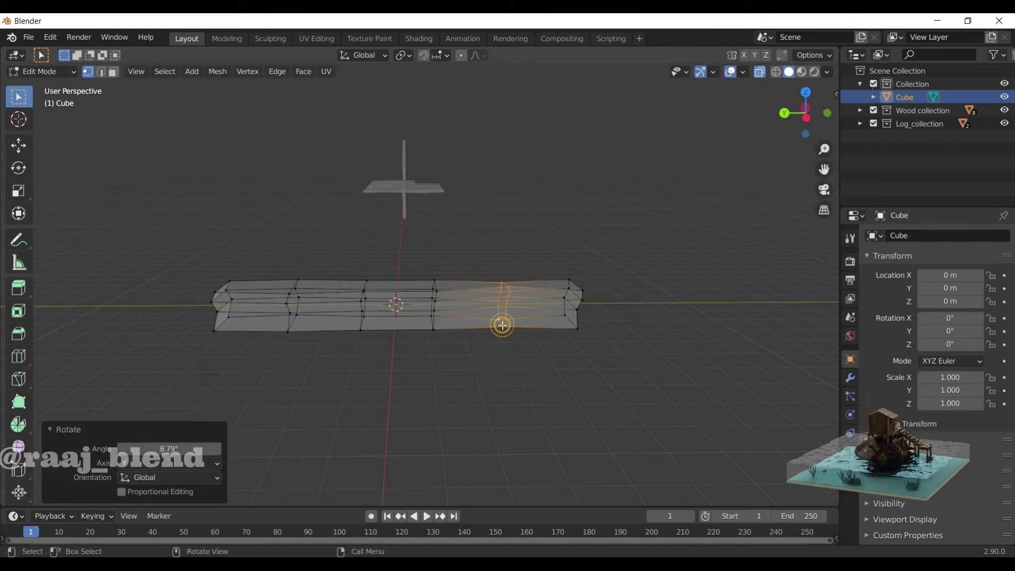
{"action": "middle_click_drag", "start_coordinate": [498, 320], "coordinate": [411, 324]}
Add a loop cut near the beam's end and shift it along Y to form the notch.
{"action": "key", "text": "Tab"}
{"action": "mouse_move", "coordinate": [512, 334]}
{"action": "middle_mouse_down"}
{"action": "mouse_move", "coordinate": [477, 311]}
{"action": "mouse_move", "coordinate": [331, 405]}
{"action": "mouse_move", "coordinate": [627, 410]}
{"action": "mouse_move", "coordinate": [379, 328]}
{"action": "mouse_move", "coordinate": [402, 444]}
{"action": "mouse_move", "coordinate": [470, 421]}
{"action": "middle_mouse_up"}
{"action": "key", "text": "Tab"}
{"action": "key", "text": "ctrl+r"}
{"action": "left_click", "coordinate": [363, 421]}
{"action": "key", "text": "g"}
{"action": "key", "text": "y"}
{"action": "left_click", "coordinate": [370, 418]}
{"action": "key", "text": "Tab"}
Duplicate the beam, offsetting the copy 2 m along X.
{"action": "key", "text": "shift+d"}
{"action": "key", "text": "x"}
{"action": "key", "text": "2"}
{"action": "left_click", "coordinate": [428, 334]}
{"action": "key", "text": "Tab"}
Shift vertices of the duplicate beam along Y to start its notch.
{"action": "key", "text": "g"}
{"action": "key", "text": "y"}
{"action": "left_click", "coordinate": [400, 449]}
{"action": "left_click", "coordinate": [423, 312]}
{"action": "middle_click_drag", "start_coordinate": [422, 312], "coordinate": [309, 326]}
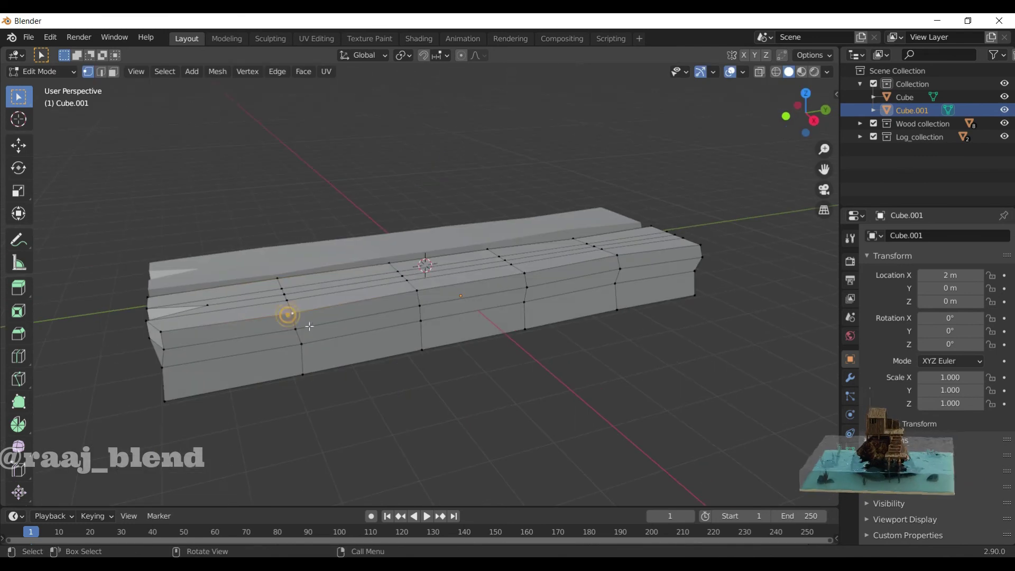
{"action": "left_click", "coordinate": [402, 329]}
{"action": "mouse_move", "coordinate": [402, 330]}
{"action": "middle_mouse_down"}
{"action": "mouse_move", "coordinate": [586, 350]}
{"action": "mouse_move", "coordinate": [494, 424]}
{"action": "mouse_move", "coordinate": [538, 408]}
{"action": "middle_mouse_up"}
Lower the selected vertices 0.12 m and shift others along Y.
{"action": "key", "text": "g"}
{"action": "left_click", "coordinate": [493, 401]}
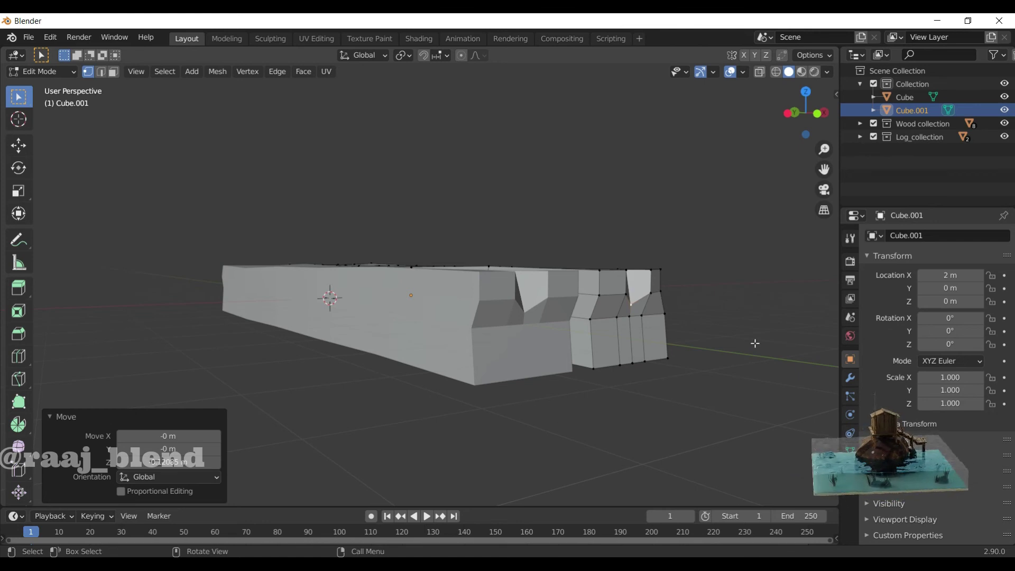
{"action": "middle_click_drag", "start_coordinate": [754, 343], "coordinate": [407, 322]}
{"action": "key", "text": "g"}
{"action": "key", "text": "y"}
{"action": "left_click", "coordinate": [471, 335]}
{"action": "mouse_move", "coordinate": [470, 335]}
{"action": "middle_mouse_down"}
{"action": "mouse_move", "coordinate": [420, 411]}
{"action": "mouse_move", "coordinate": [345, 386]}
{"action": "middle_mouse_up"}
{"action": "key", "text": "Tab"}
{"action": "key", "text": "Tab"}
Shift another section of the duplicate beam along Y.
{"action": "scroll", "coordinate": [345, 386], "scroll_direction": "up", "scroll_amount": 5}
{"action": "key", "text": "g"}
{"action": "left_click", "coordinate": [661, 417]}
{"action": "key", "text": "g"}
{"action": "key", "text": "y"}
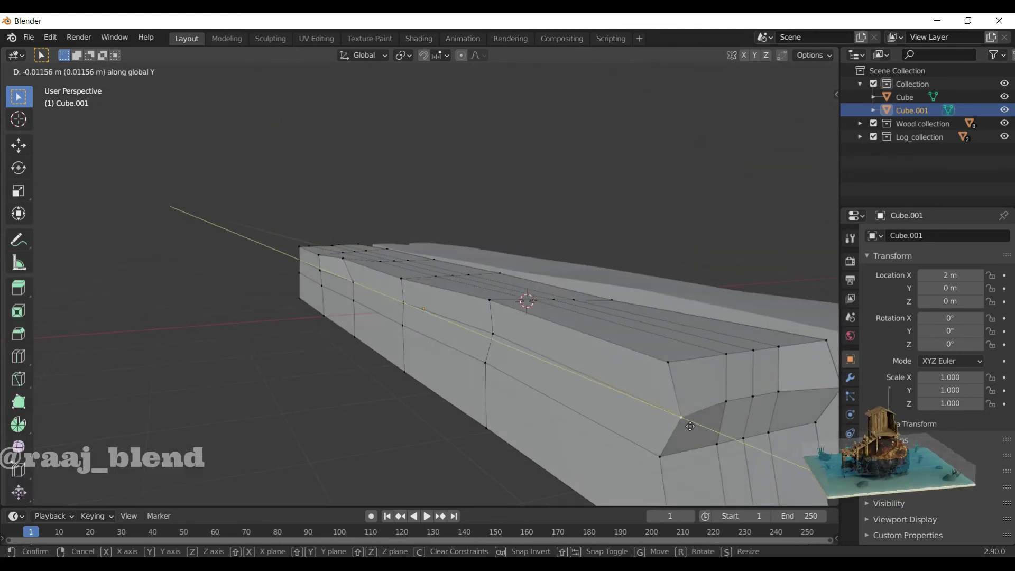
{"action": "left_click", "coordinate": [690, 425]}
{"action": "mouse_move", "coordinate": [690, 426]}
{"action": "middle_mouse_down"}
{"action": "mouse_move", "coordinate": [464, 368]}
{"action": "mouse_move", "coordinate": [578, 430]}
{"action": "mouse_move", "coordinate": [552, 420]}
{"action": "middle_mouse_up"}
{"action": "key", "text": "Tab"}
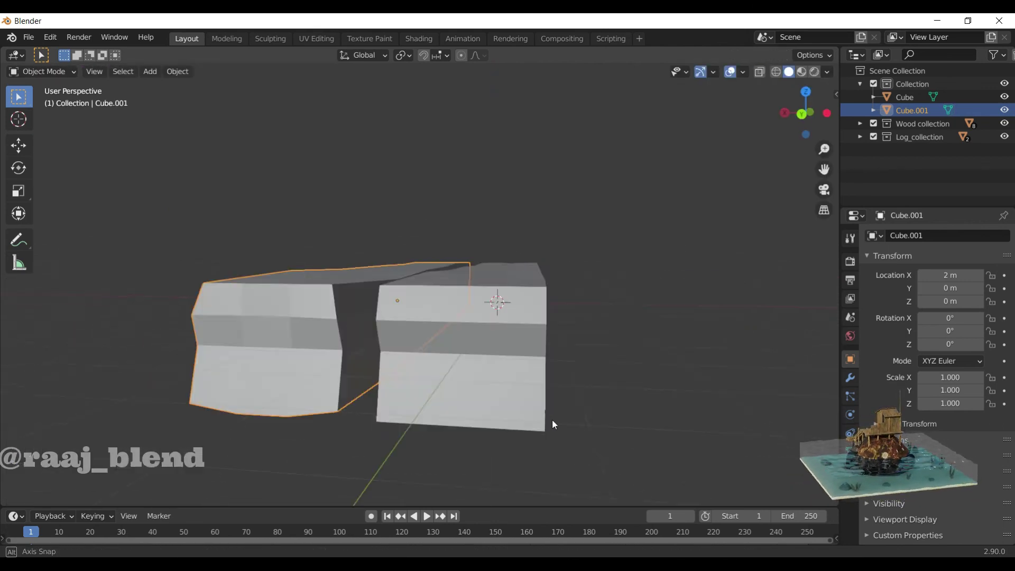
Narrow the first beam to 0.866 scale along X.
{"action": "left_click", "coordinate": [542, 413]}
{"action": "key", "text": "Tab"}
{"action": "key", "text": "s"}
{"action": "key", "text": "x"}
{"action": "left_click", "coordinate": [614, 372]}
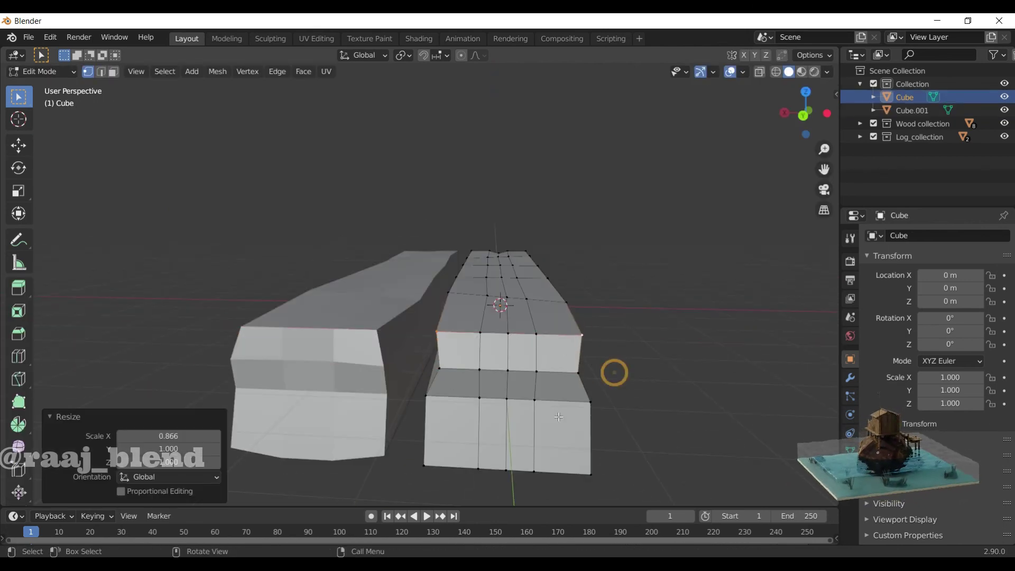
{"action": "left_click", "coordinate": [592, 473], "text": "alt"}
{"action": "key", "text": "Tab"}
{"action": "mouse_move", "coordinate": [630, 473]}
{"action": "middle_mouse_down"}
{"action": "mouse_move", "coordinate": [630, 489]}
{"action": "mouse_move", "coordinate": [499, 418]}
{"action": "mouse_move", "coordinate": [550, 486]}
{"action": "middle_mouse_up"}
Name the beams Support_log_001 and Support_log_002, group them in a new Support_log collection, view top-down.
{"action": "double_click", "coordinate": [916, 97]}
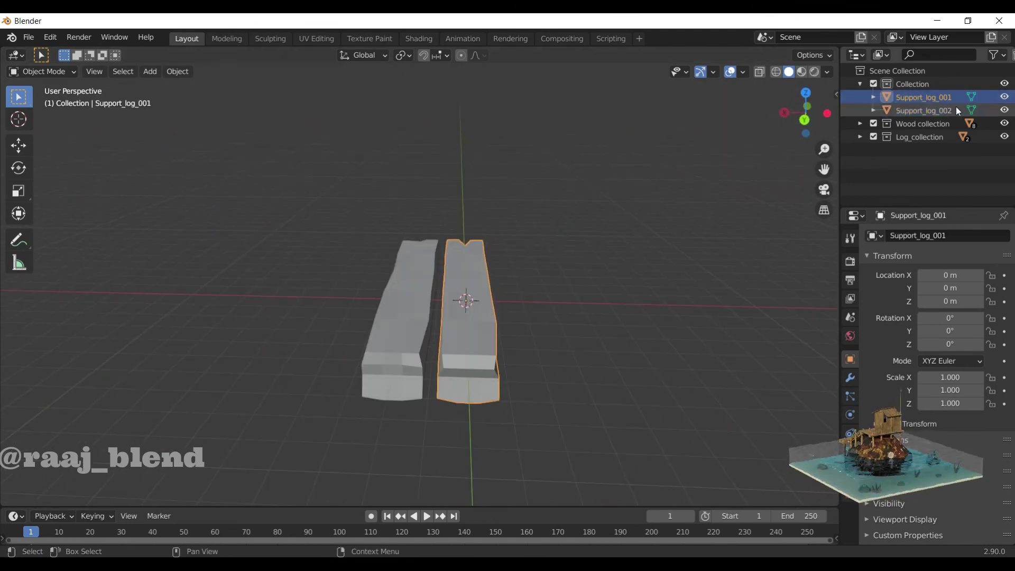
{"action": "key", "text": "BackSpace"}
{"action": "key", "text": "BackSpace"}
{"action": "key", "text": "BackSpace"}
{"action": "left_click", "coordinate": [384, 358]}
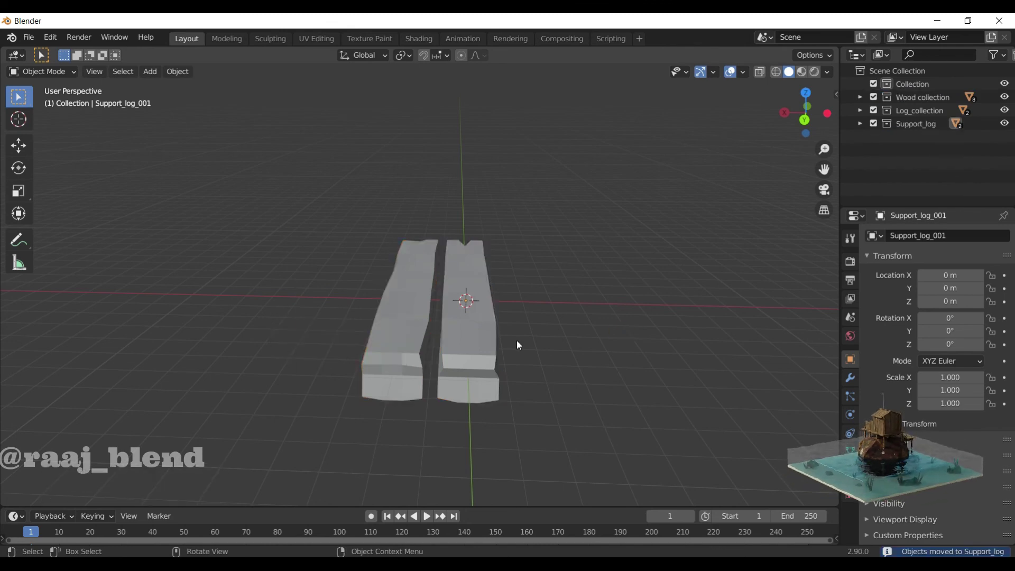
{"action": "key", "text": "KP_7"}
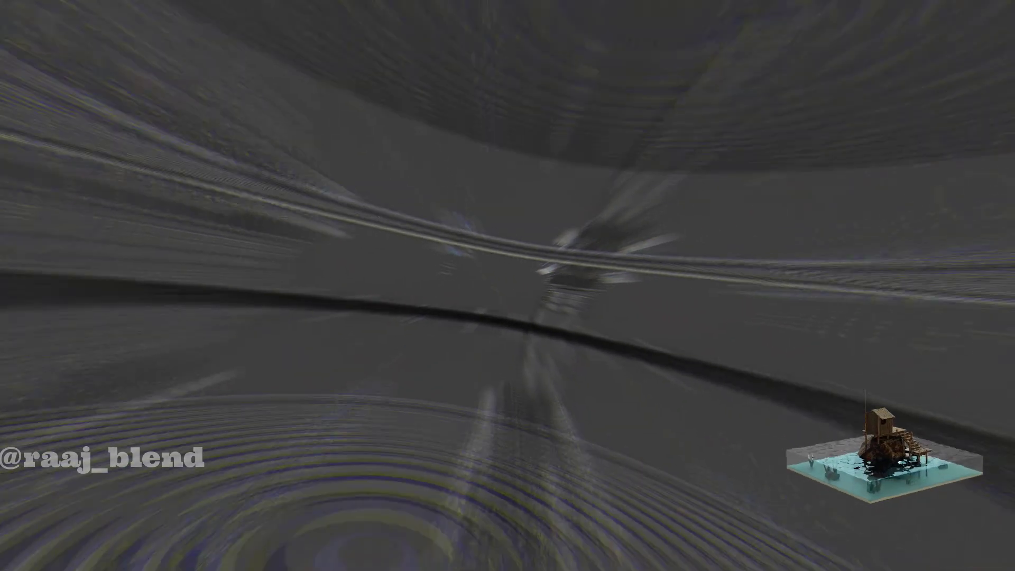